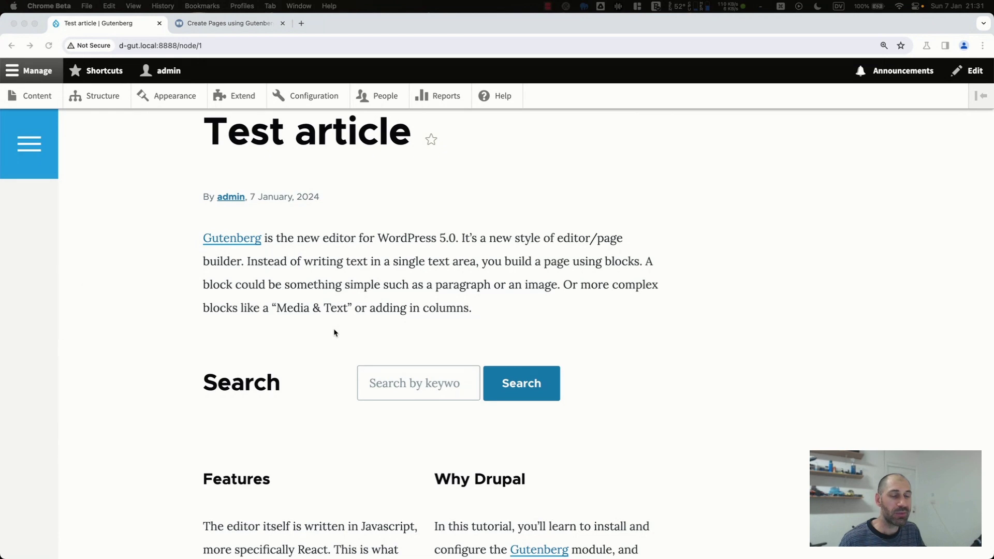
Open the Test article in the Gutenberg block editor using its Edit tab.
scroll(309, 195, up, 4)
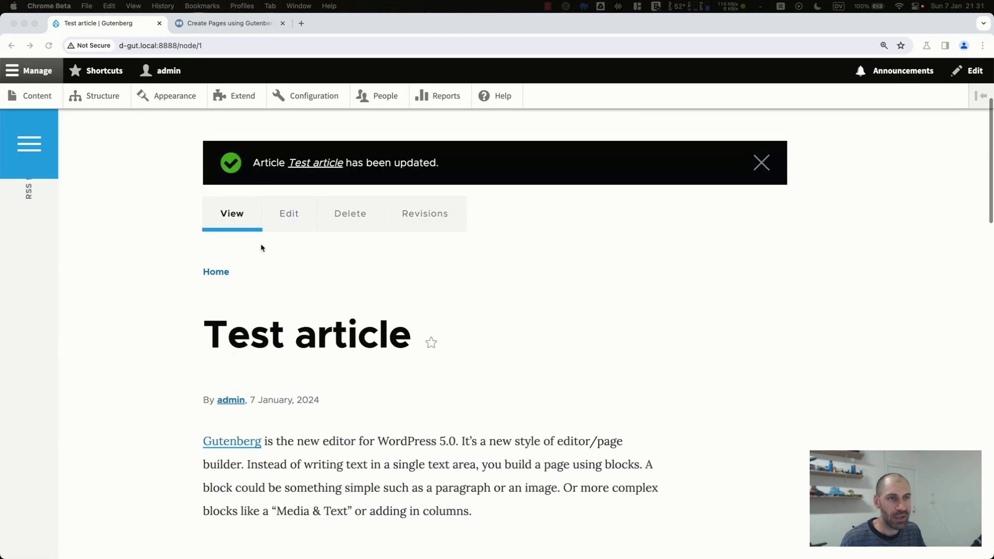
click(288, 214)
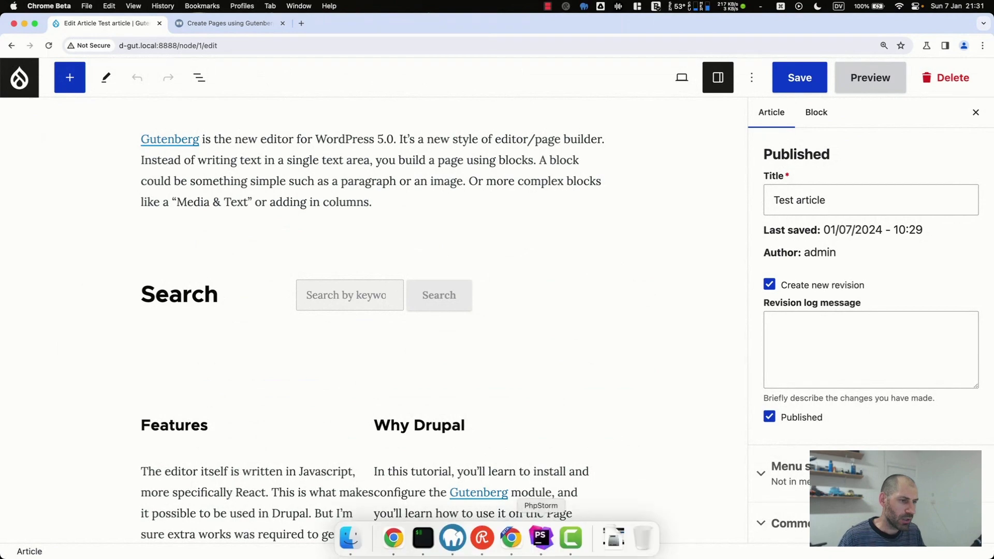
Preview PXL_20231203_014529284.jpg from the test images folder in Quick Look, then drag it into the article below the intro.
click(361, 542)
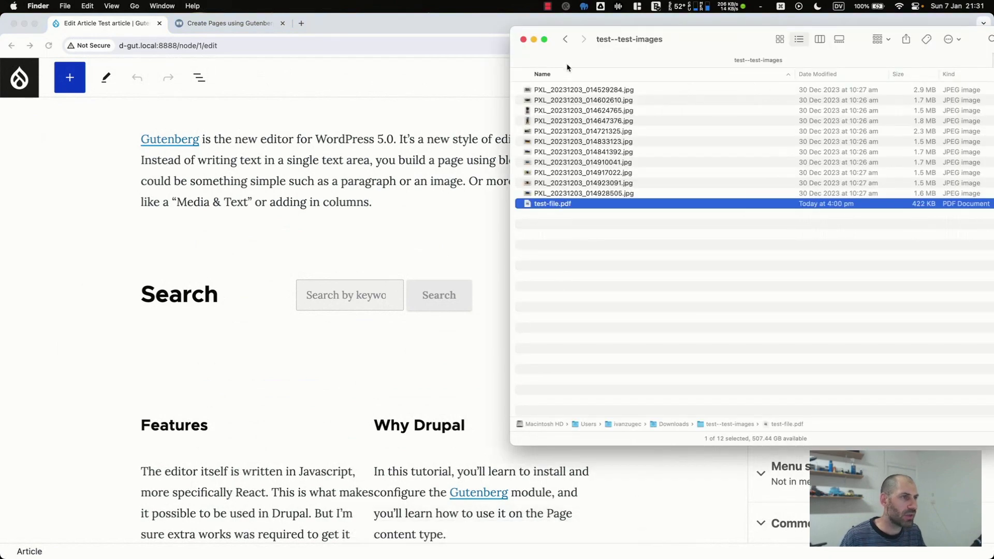
click(567, 89)
key(space)
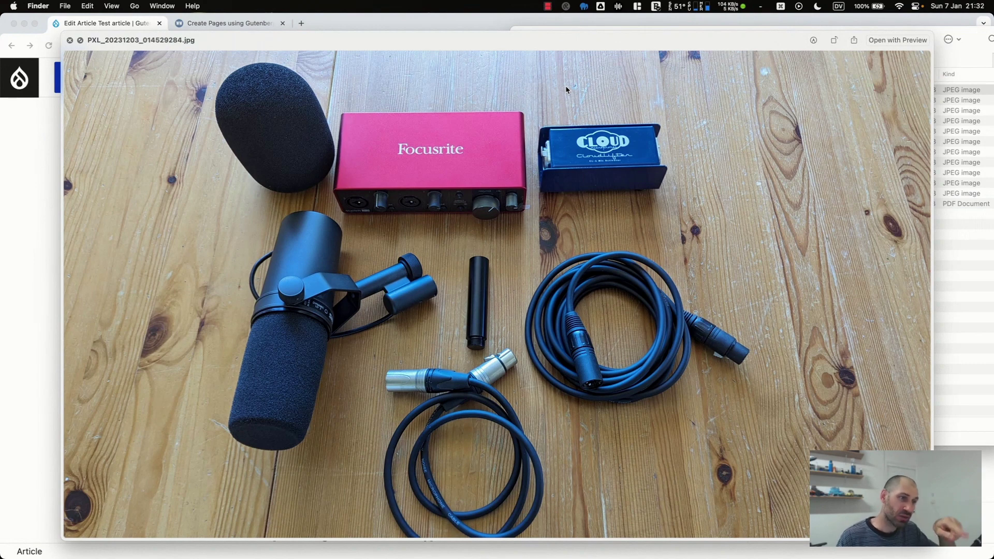
key(space)
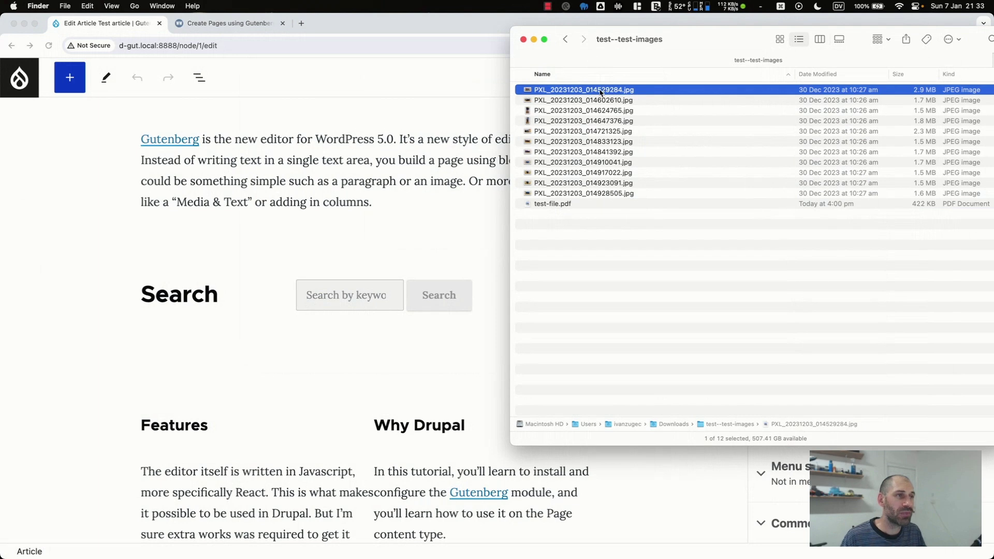
drag(600, 92, 322, 224)
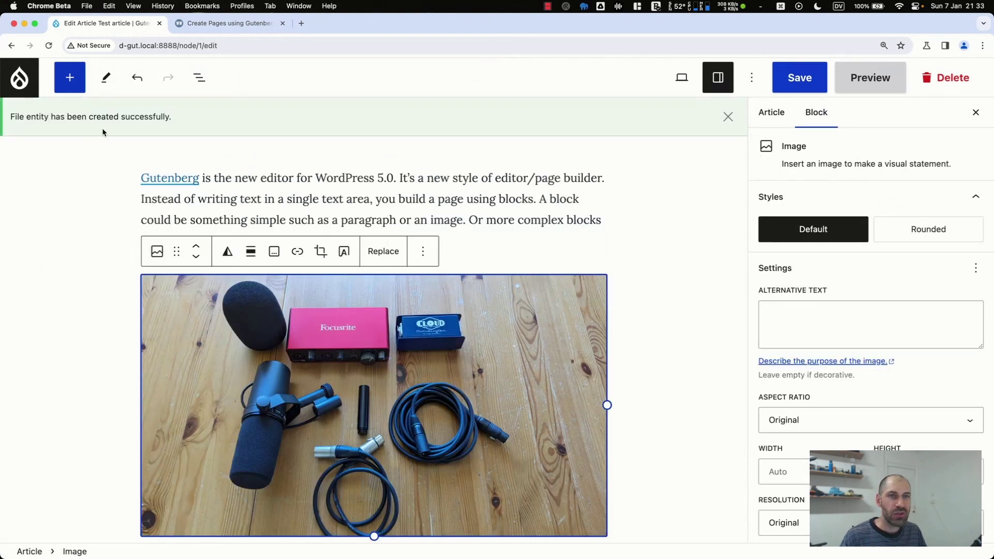
Highlight the message confirming the dropped photo was saved as a new file entity.
drag(172, 118, 13, 120)
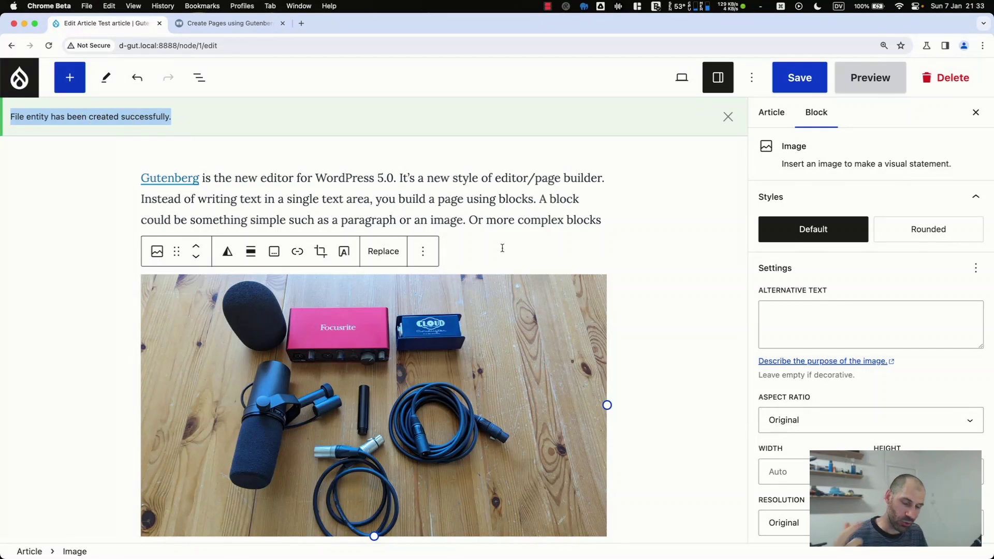
scroll(502, 246, down, 5)
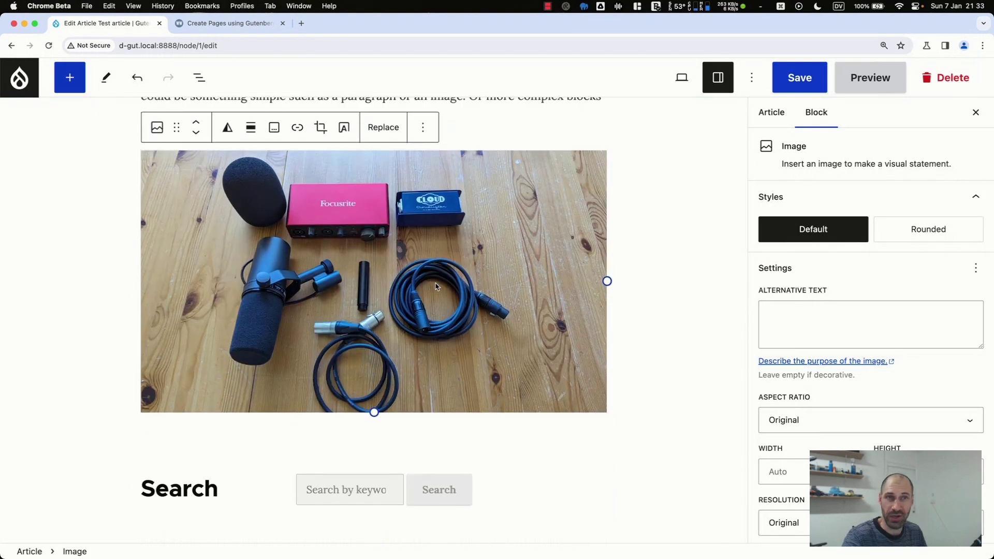
click(423, 247)
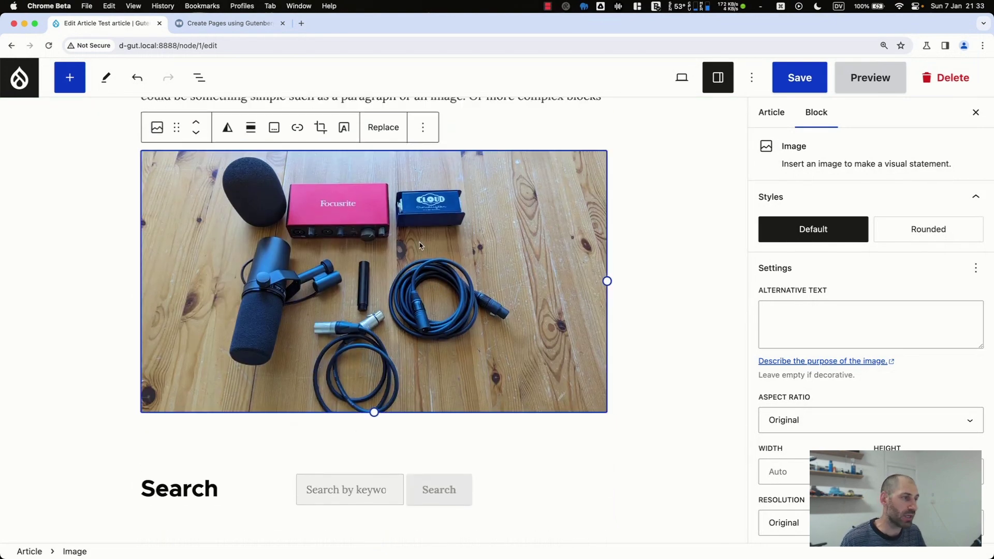
mouse_move(607, 281)
mouse_down()
mouse_move(522, 270)
mouse_move(613, 289)
mouse_up()
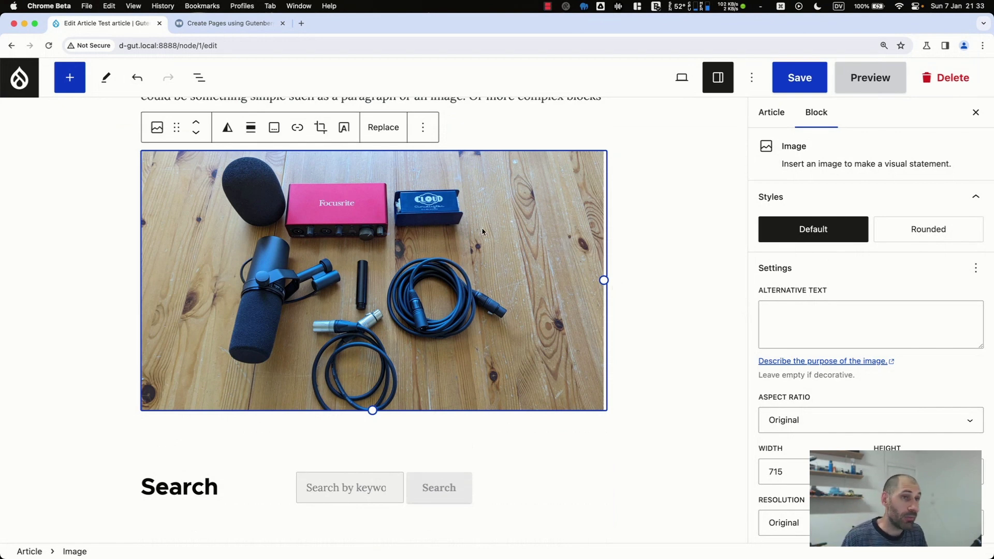
click(263, 128)
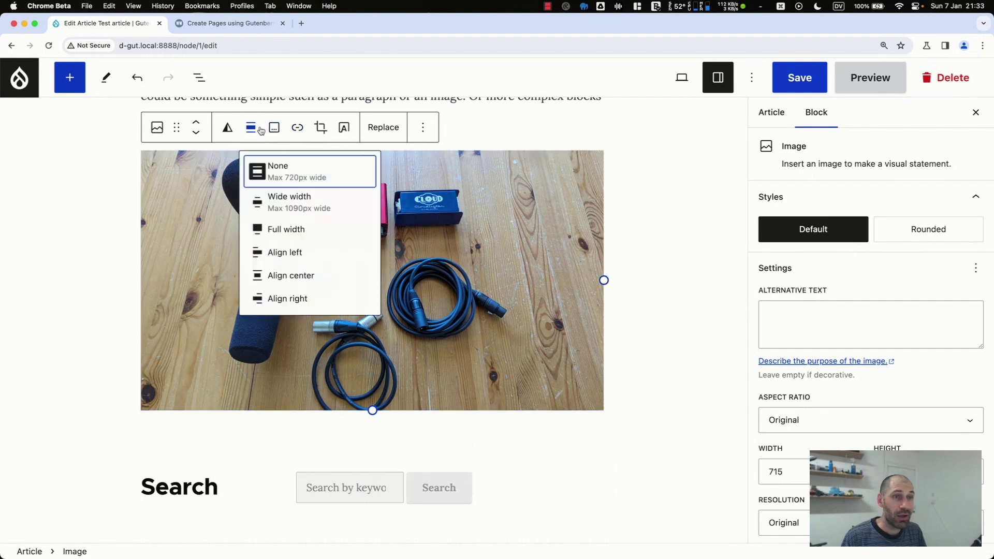
click(282, 207)
click(139, 131)
click(163, 166)
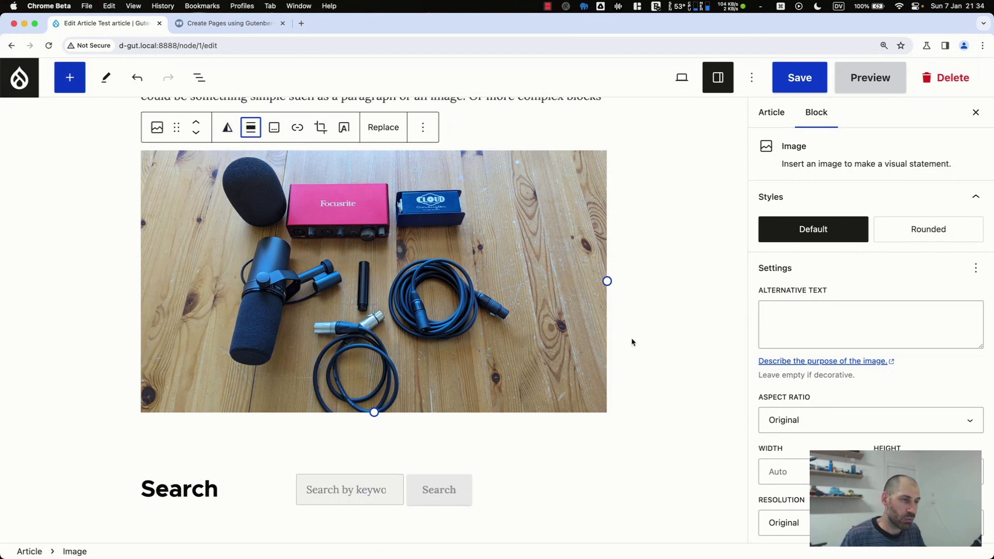
click(319, 128)
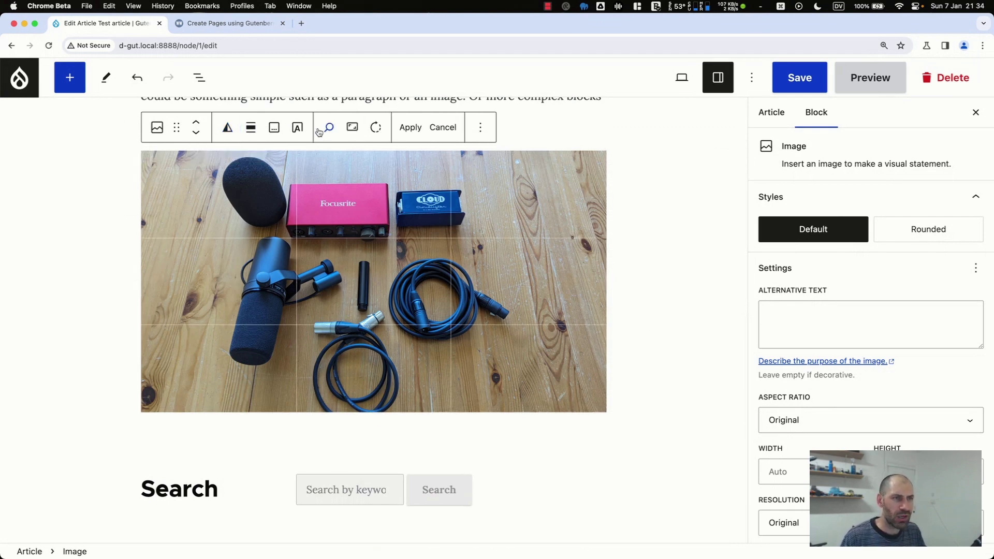
Crop the audio-gear photo to a Square aspect ratio, nudging it slightly right before applying.
click(448, 131)
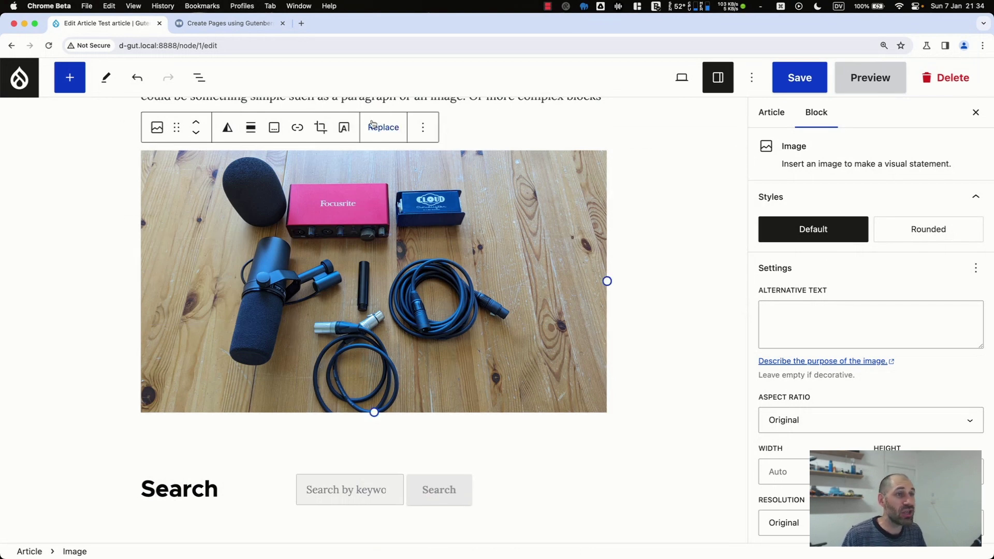
click(323, 127)
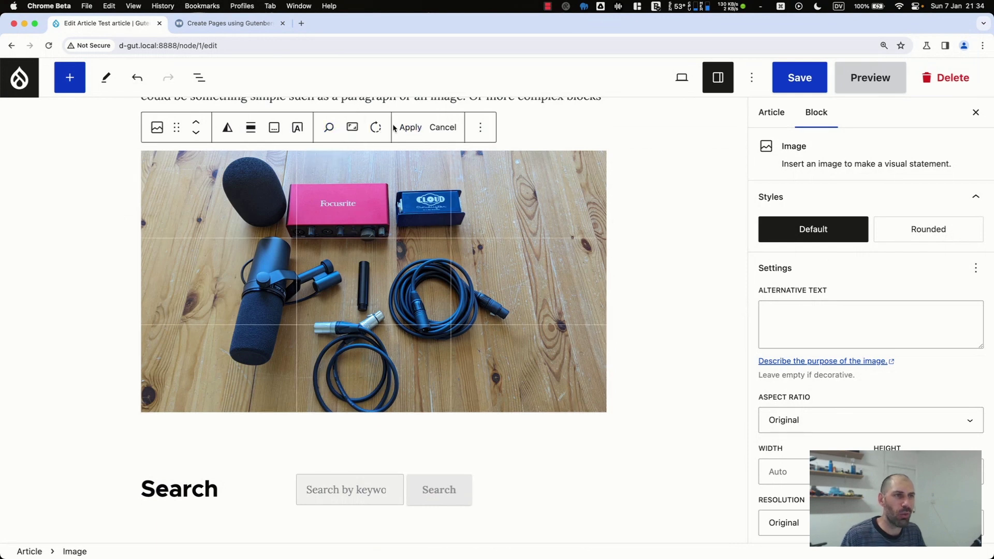
click(352, 127)
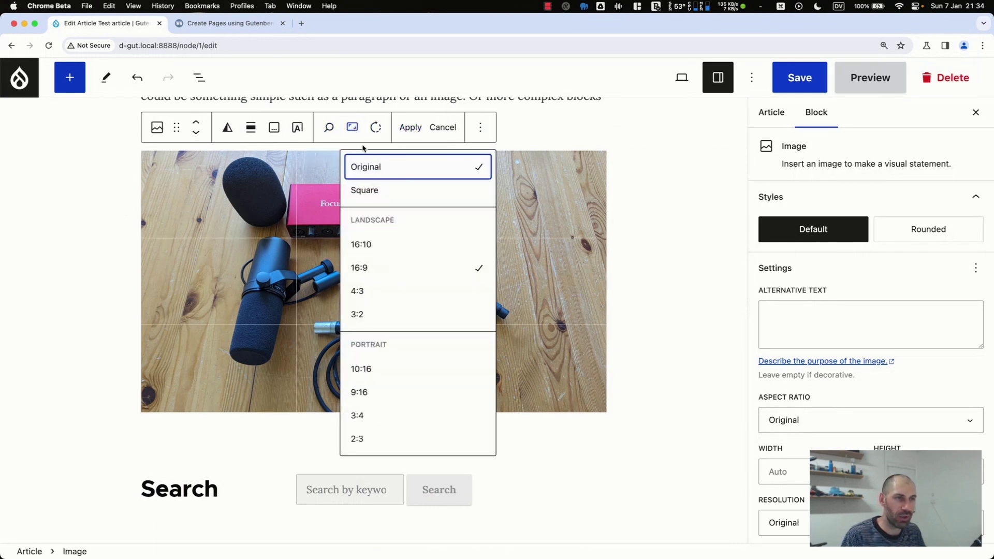
click(376, 189)
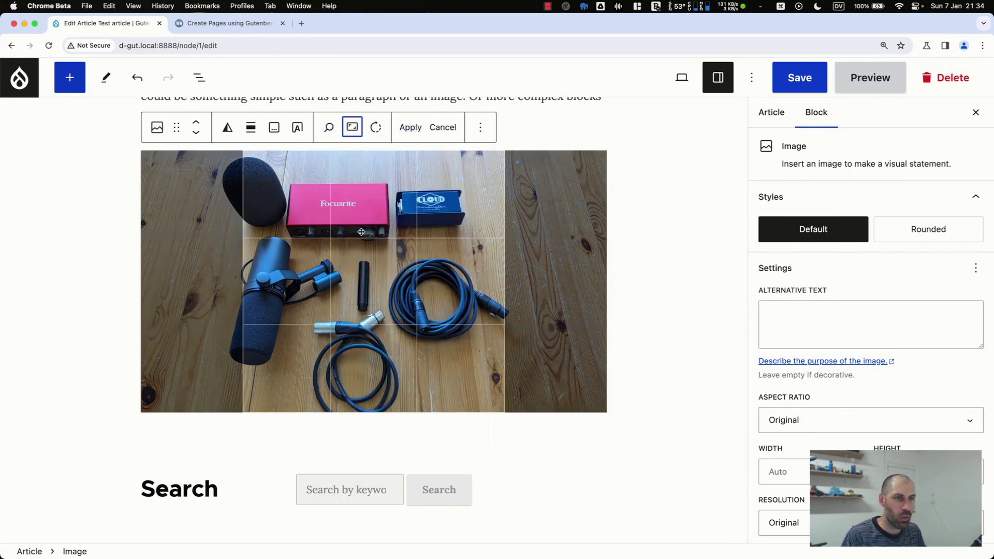
drag(359, 226, 370, 225)
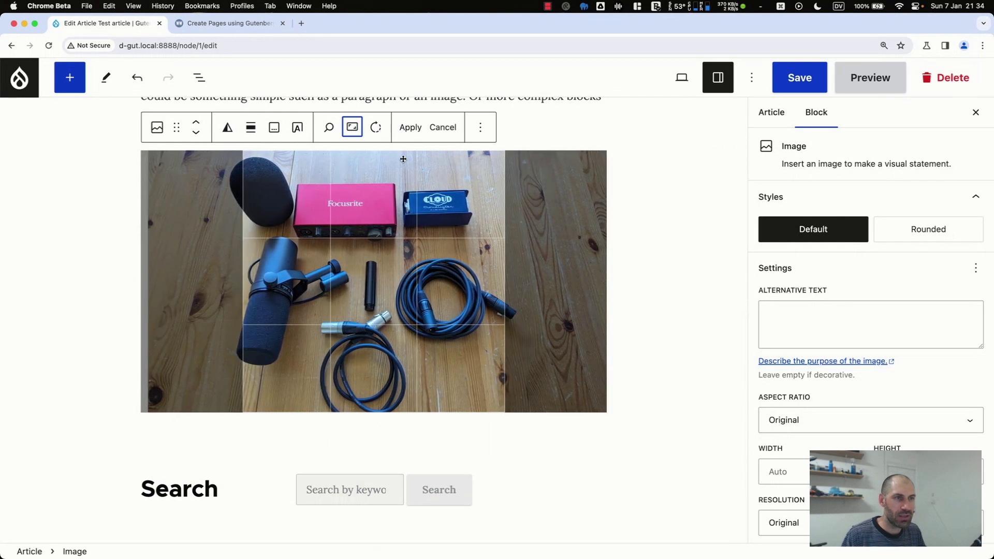
click(421, 127)
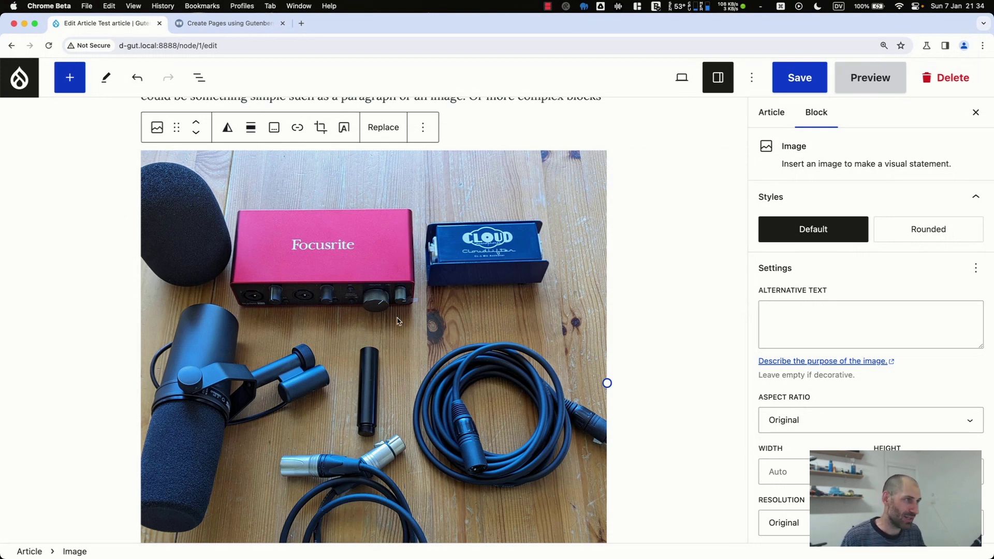
Open the article in a new tab and go to the site's list of uploaded files.
super+click(28, 77)
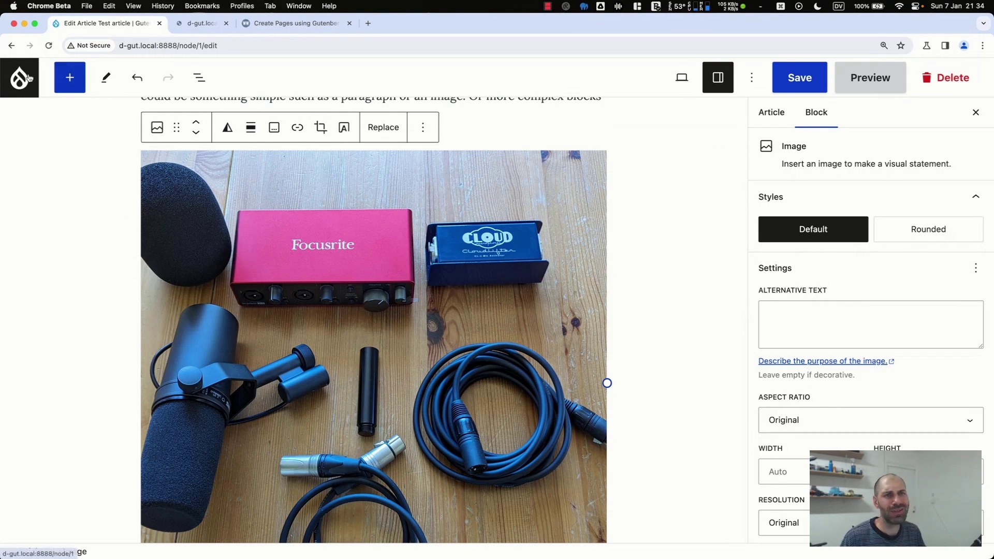
click(201, 23)
click(47, 97)
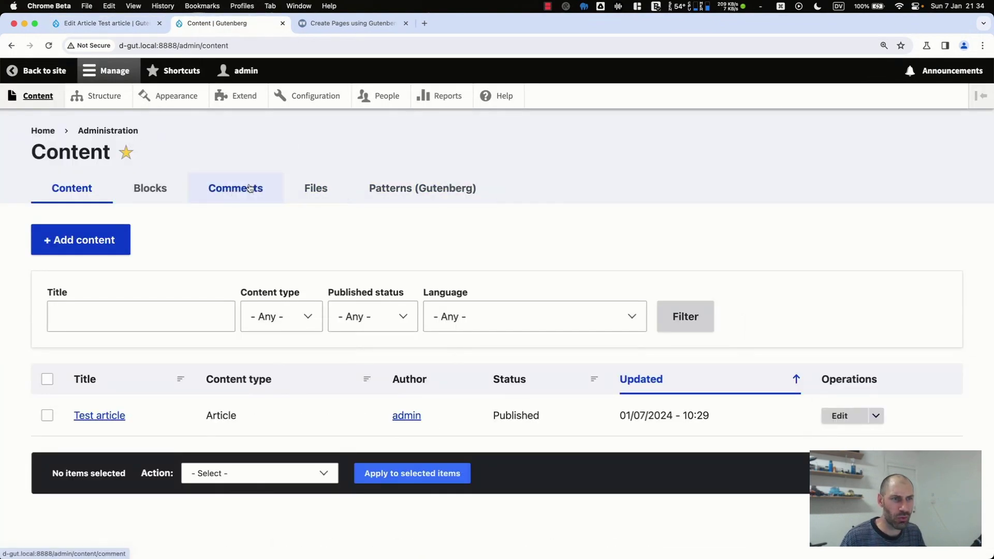
click(317, 191)
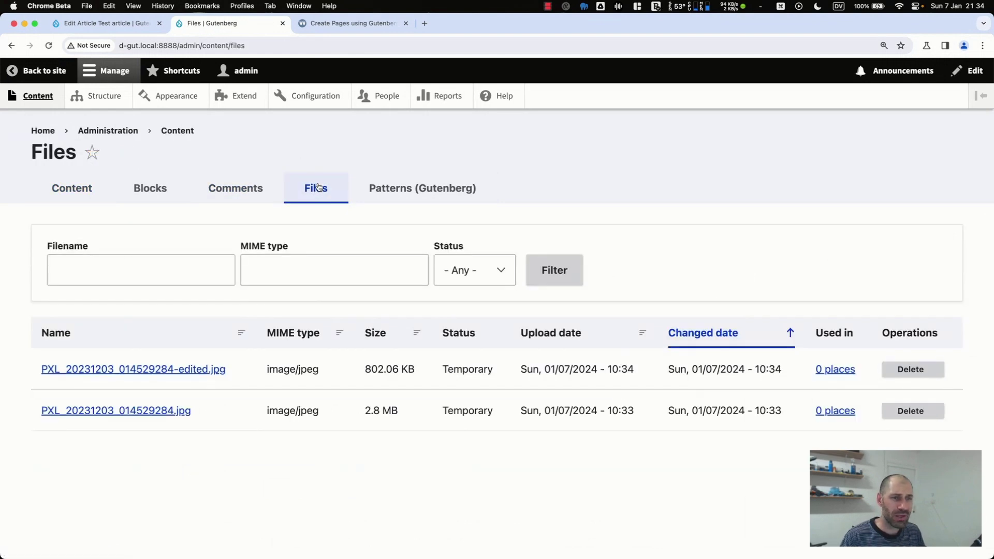
Inspect both uploaded file names and the edited file's Temporary status, then return to the Test article editor.
drag(226, 412, 37, 377)
click(37, 377)
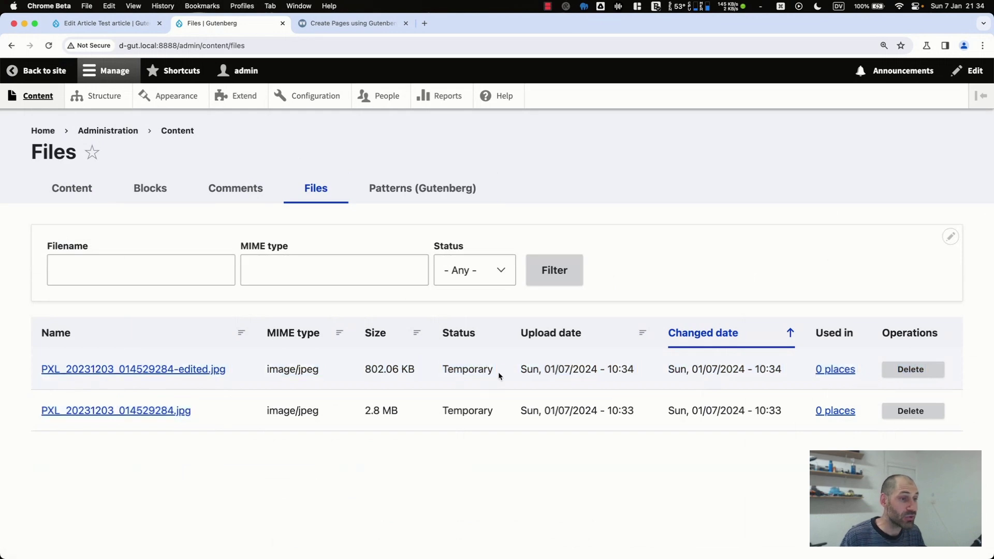
drag(499, 372, 362, 371)
drag(268, 372, 41, 369)
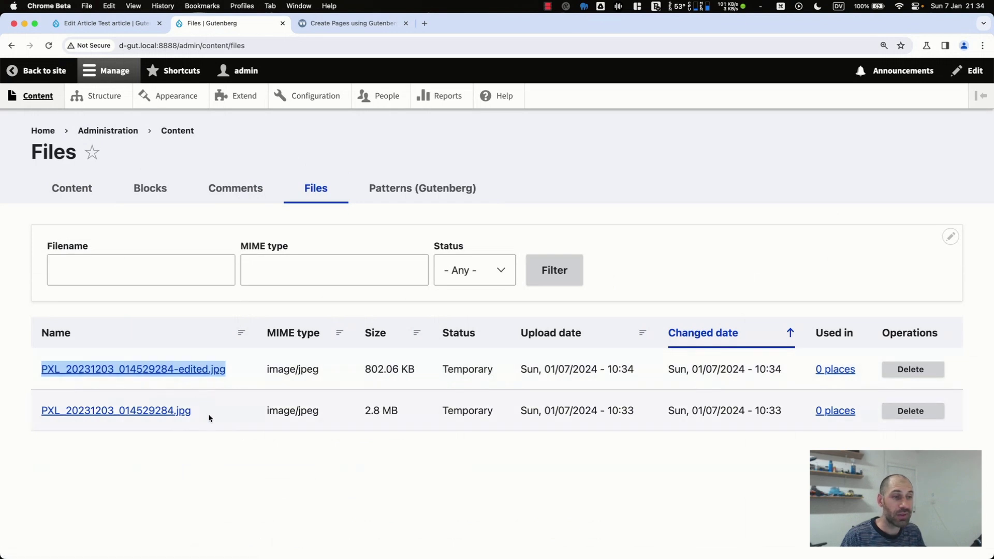
click(209, 415)
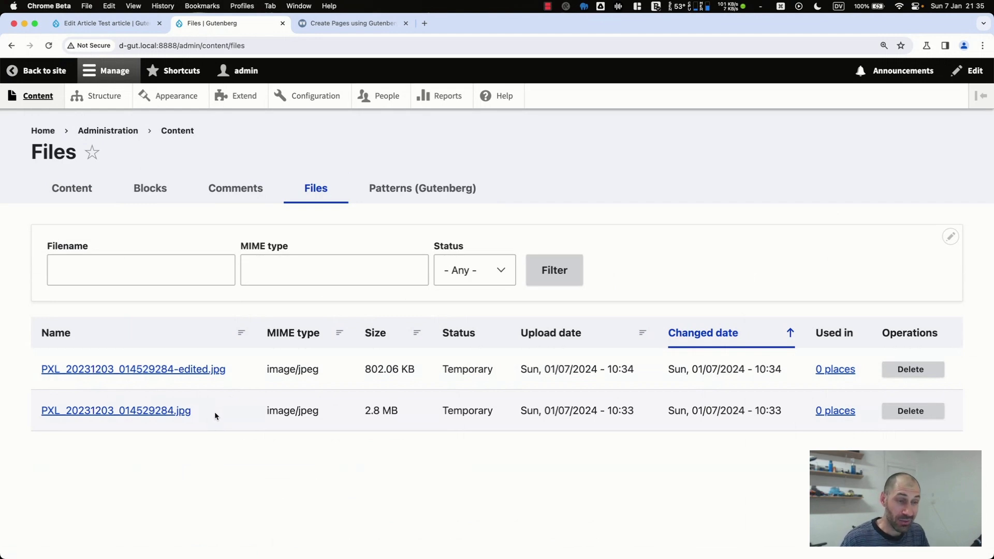
drag(215, 412, 38, 373)
click(35, 384)
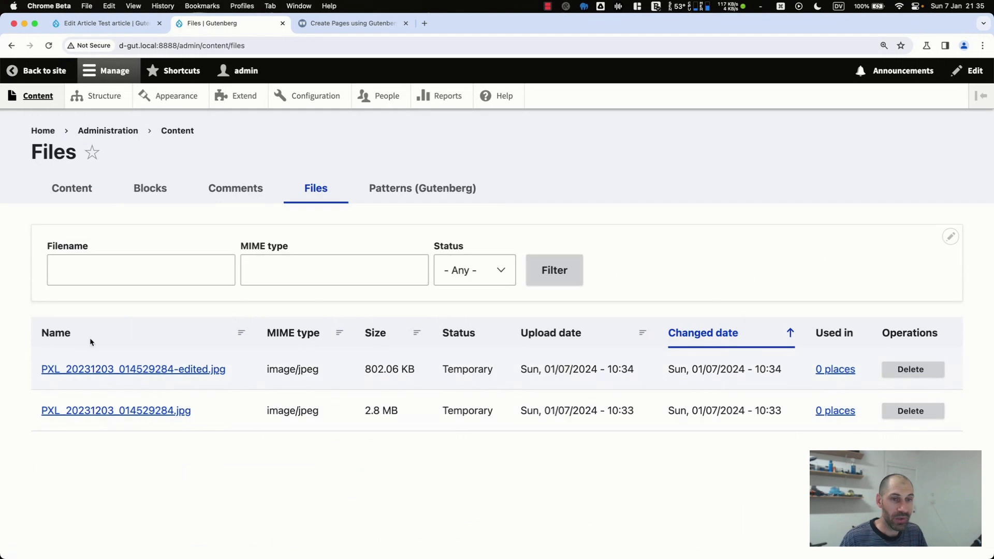
click(127, 25)
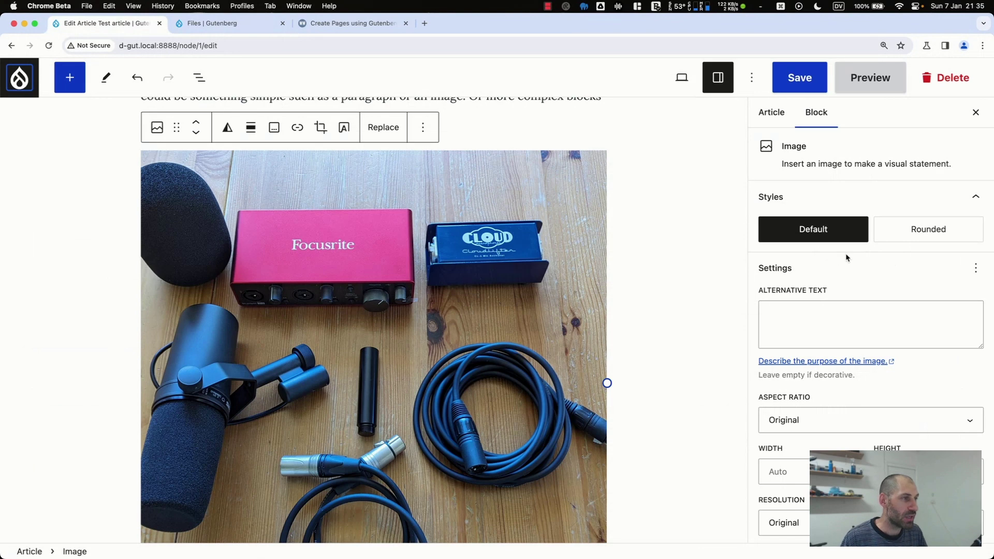
scroll(847, 268, down, 1)
scroll(847, 268, down, 3)
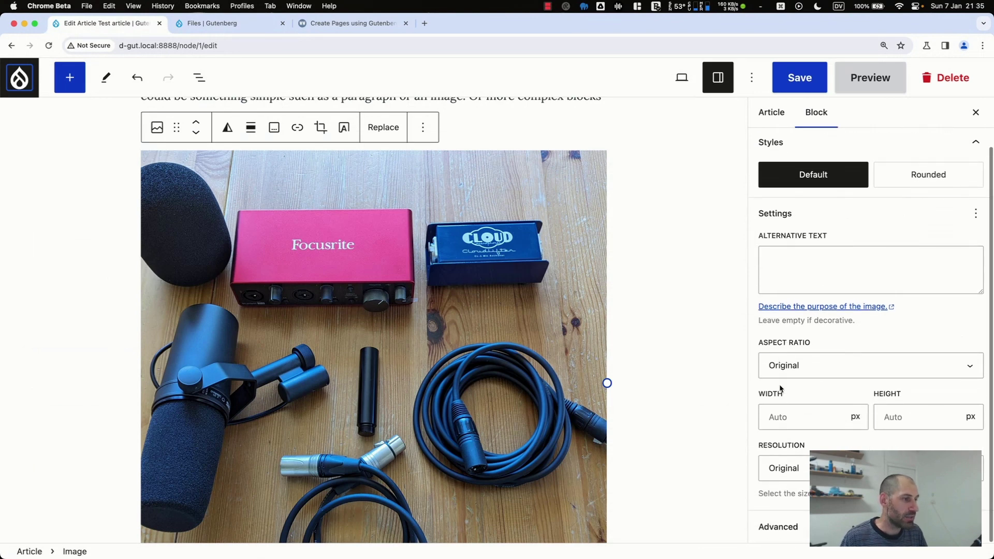
click(906, 176)
click(846, 178)
click(795, 273)
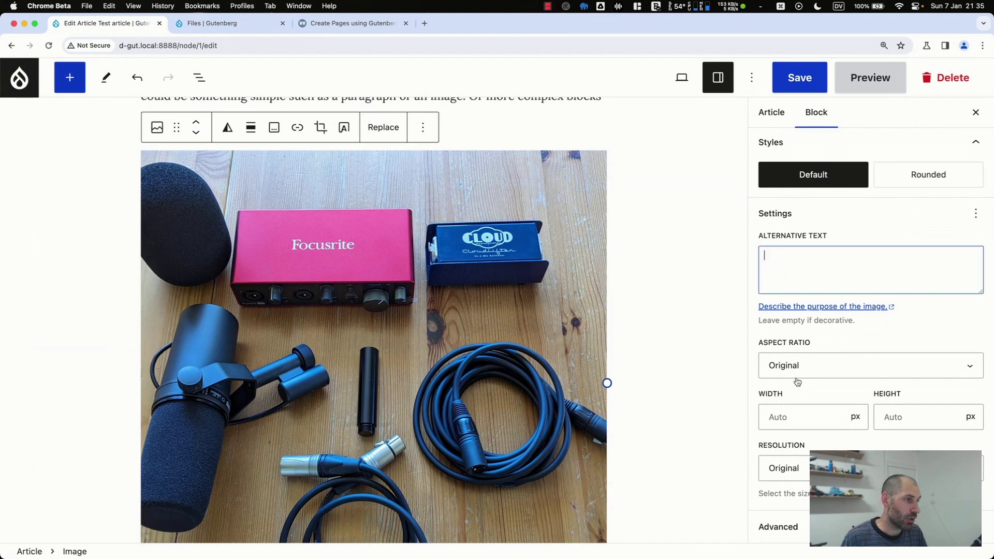
click(798, 374)
click(800, 380)
click(801, 373)
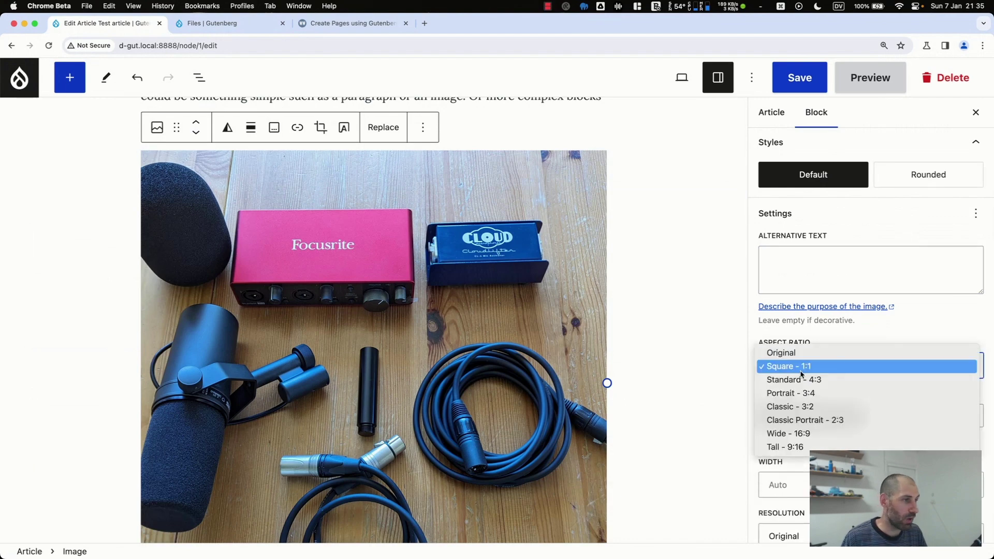
click(804, 380)
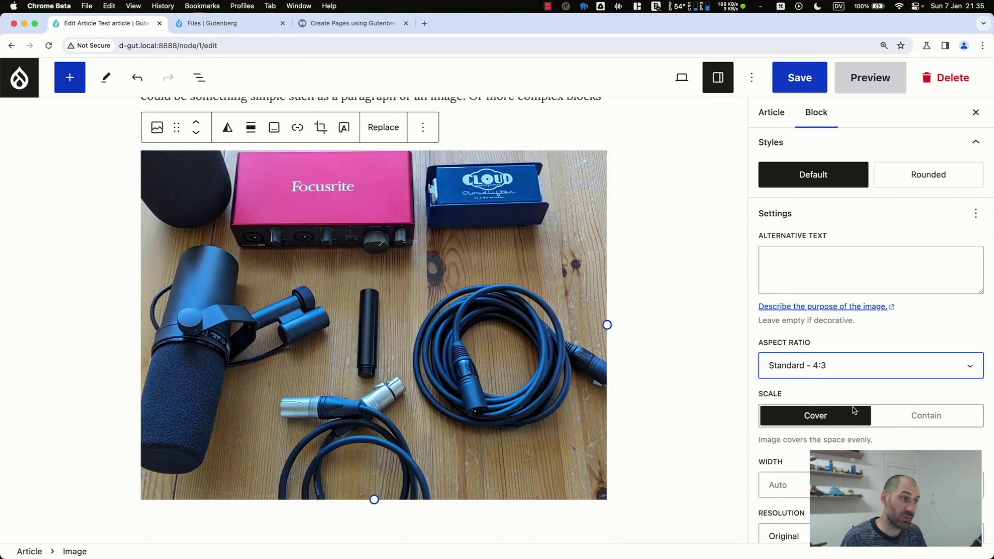
click(817, 371)
click(806, 339)
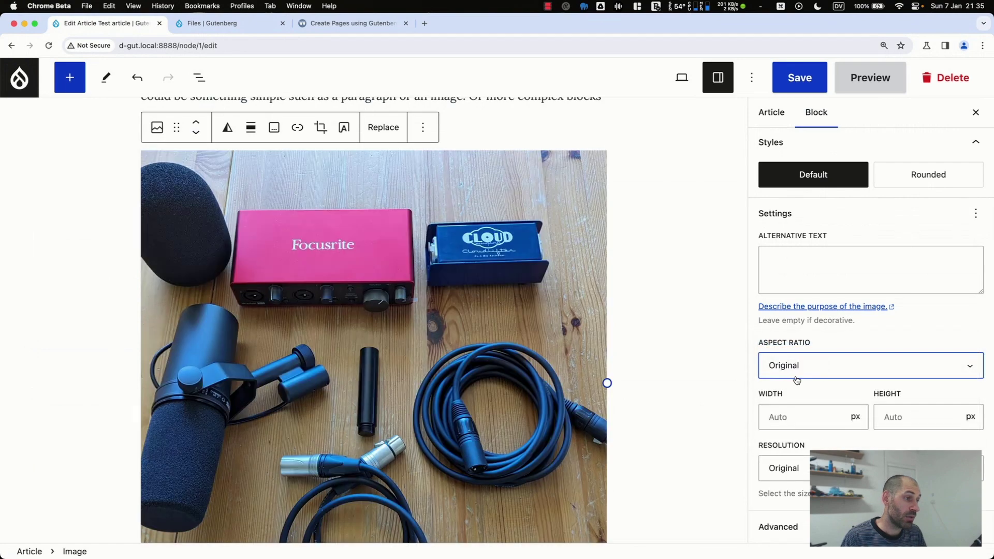
click(806, 476)
click(802, 480)
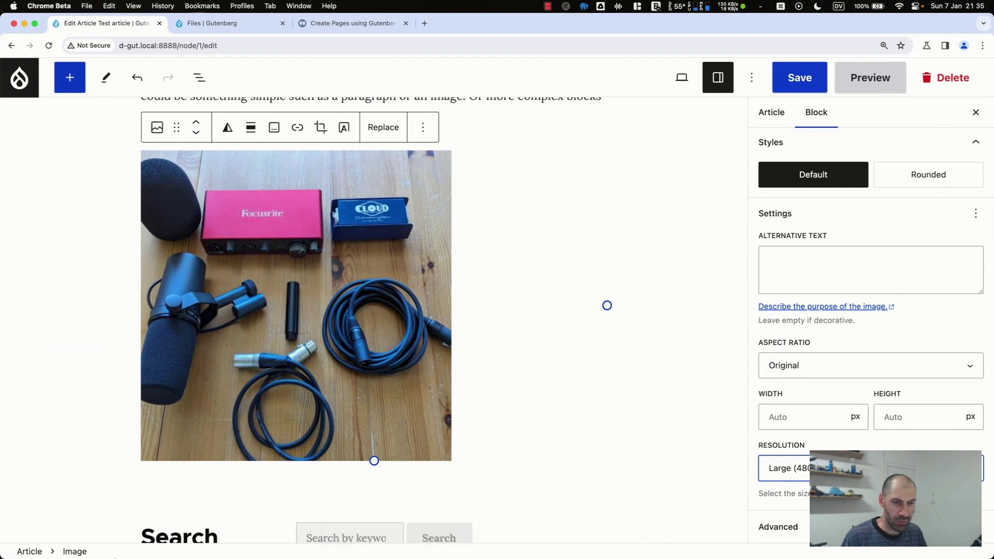
drag(119, 556, 142, 446)
scroll(825, 363, down, 3)
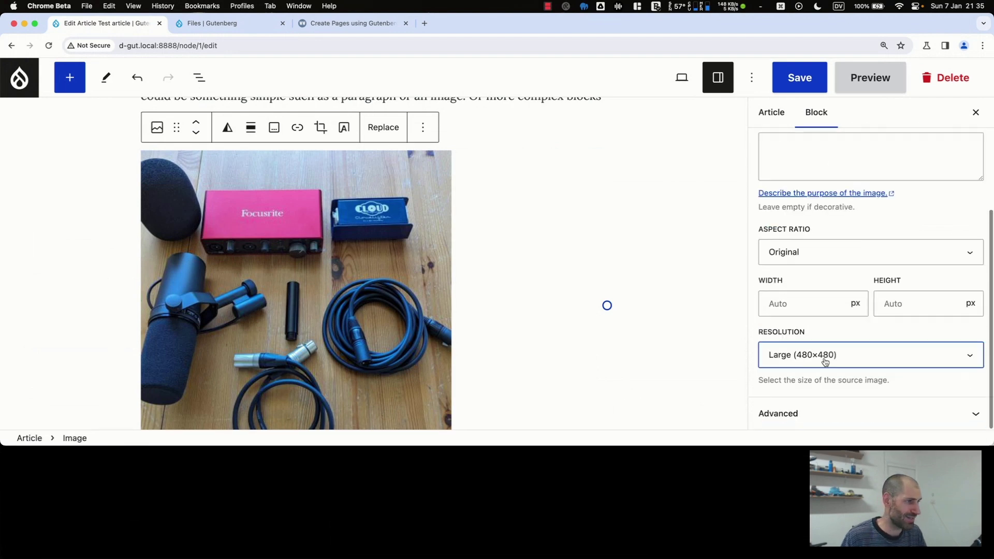
click(798, 363)
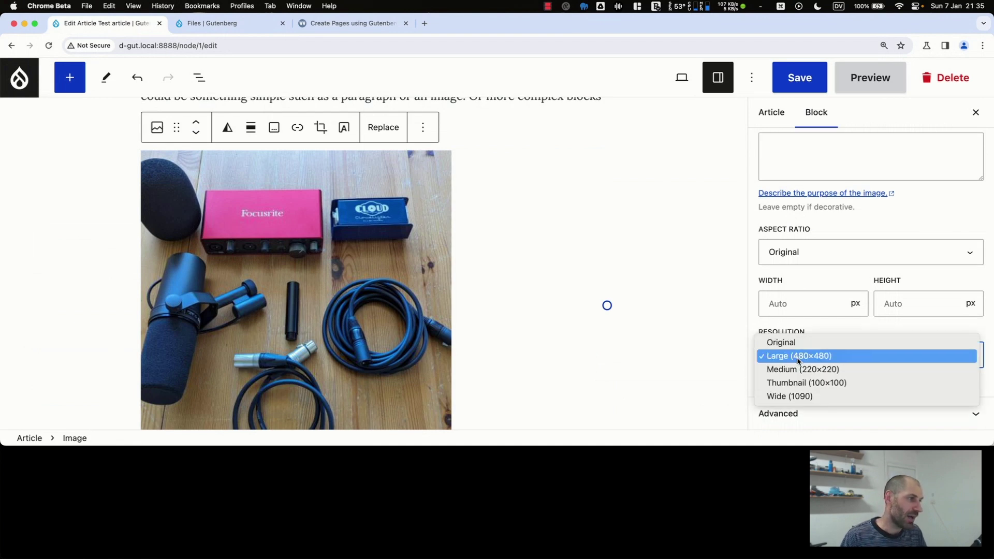
click(802, 385)
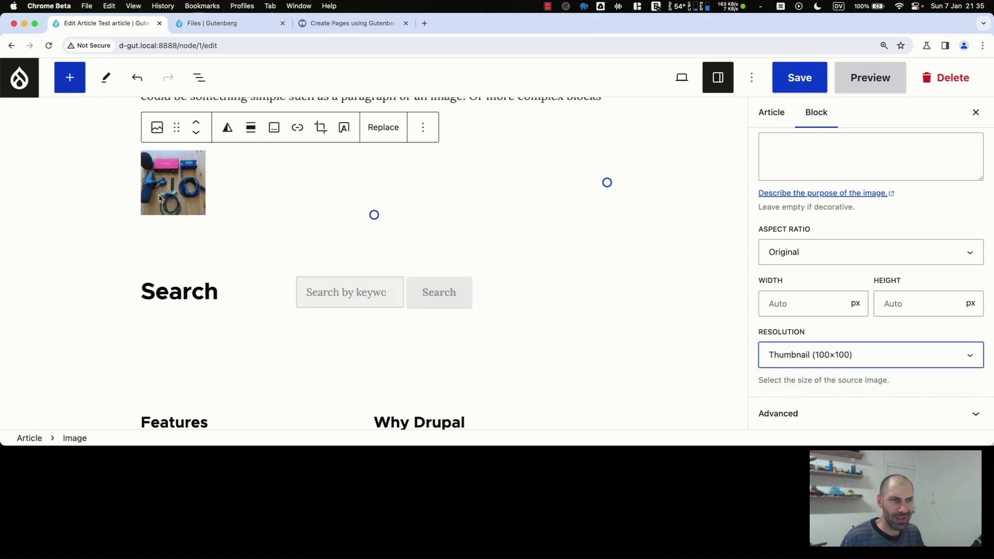
click(881, 361)
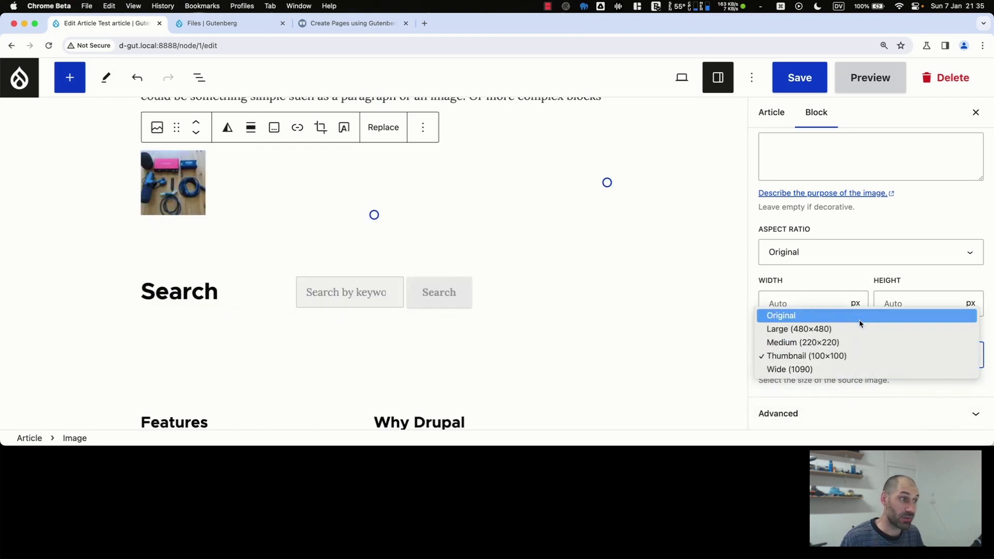
click(787, 315)
double_click(803, 24)
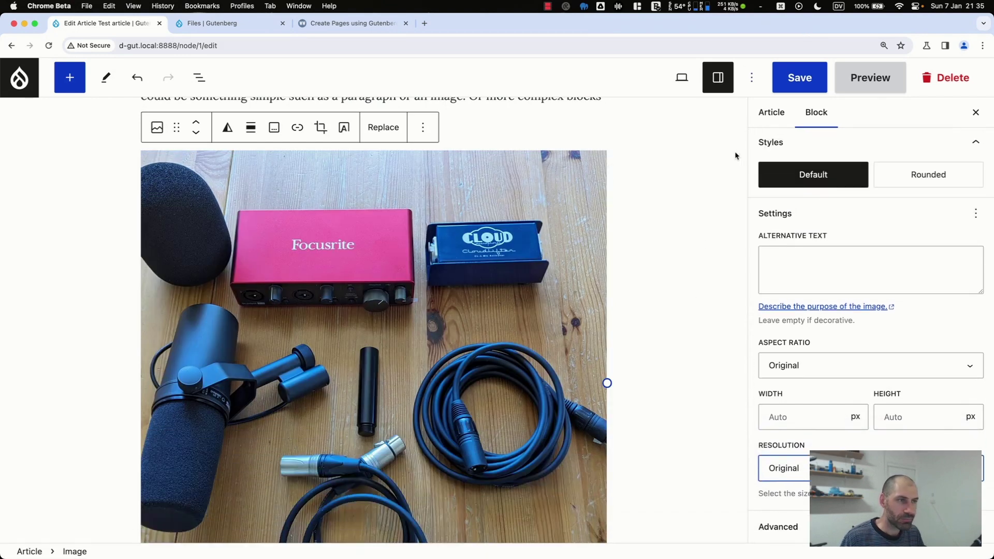
Save the Test article and review the updated article page.
click(792, 87)
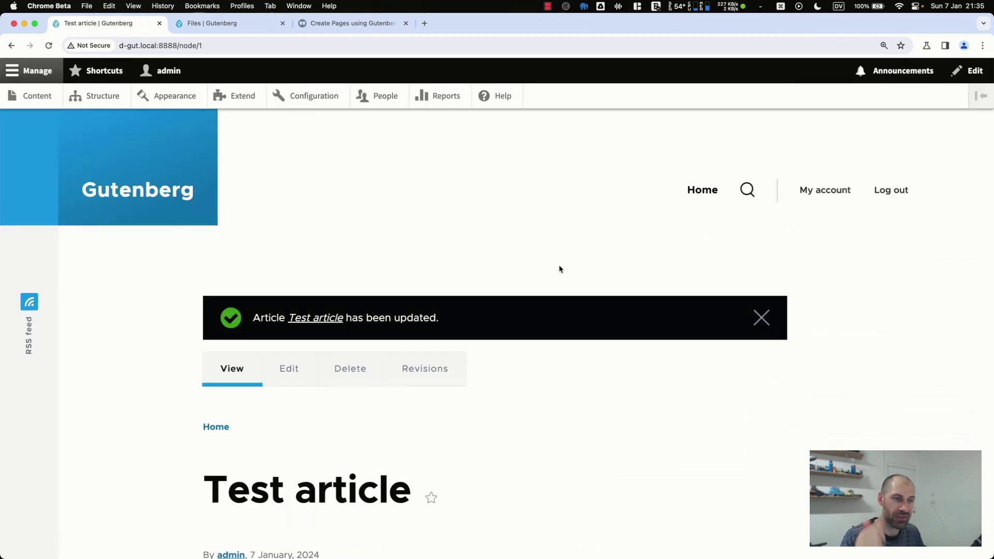
scroll(559, 269, down, 10)
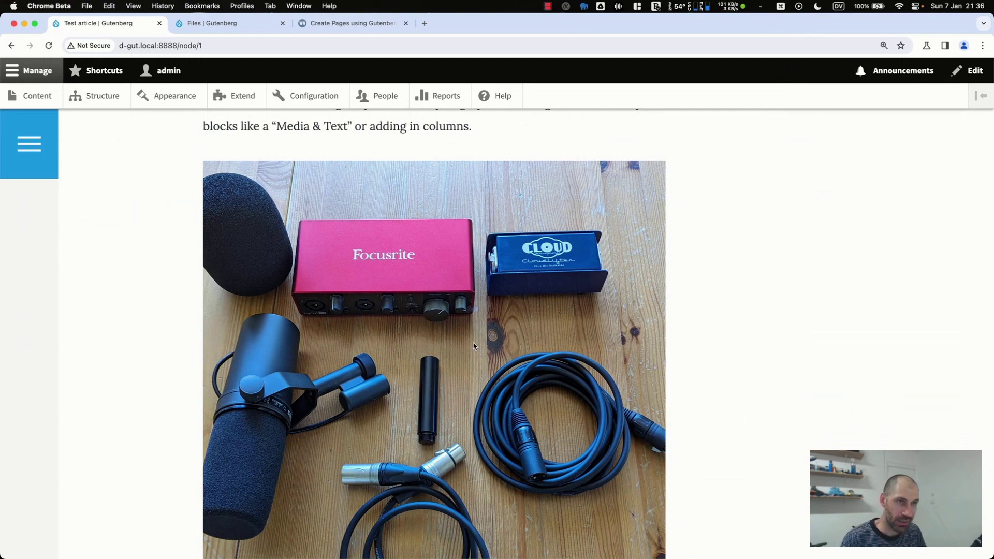
scroll(476, 352, up, 2)
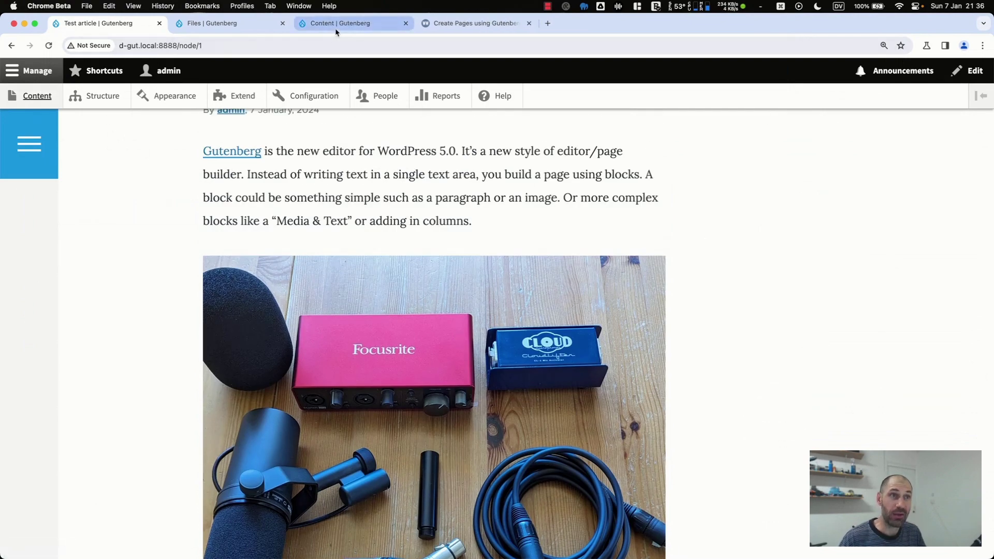
From the content administration page, start creating a new Article.
click(342, 23)
click(85, 242)
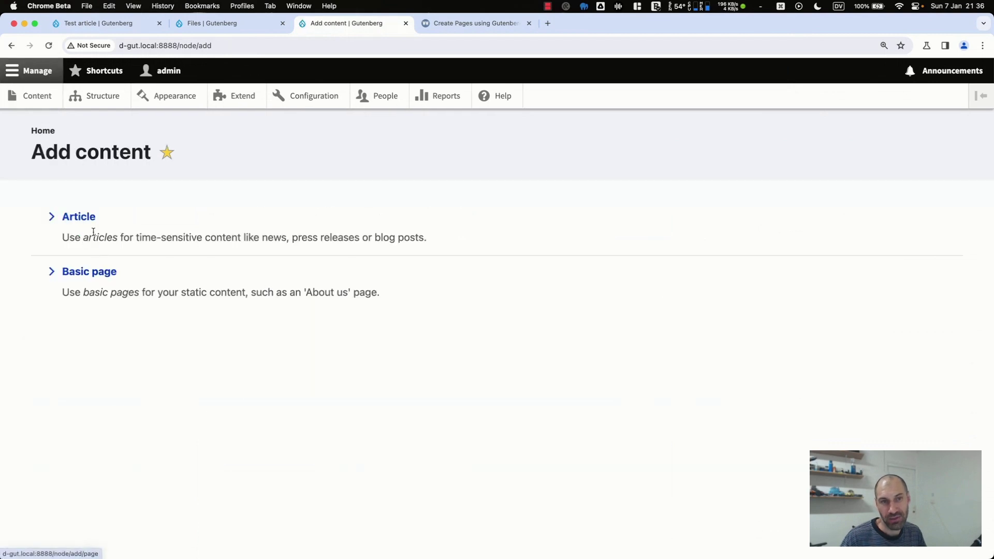
click(85, 218)
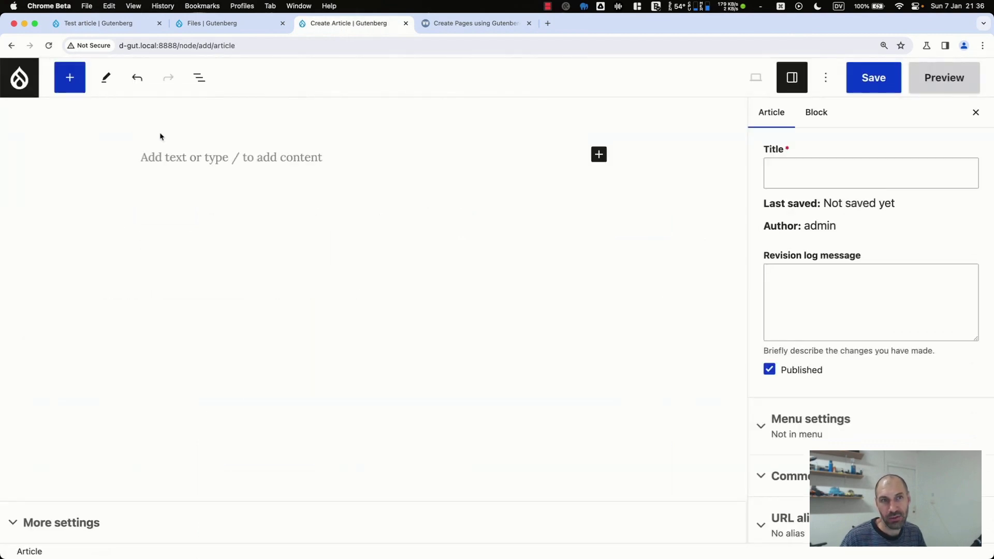
Title the new article 'Test article 2' and write a first paragraph 'Test article 2'.
click(900, 160)
text(Test article 2)
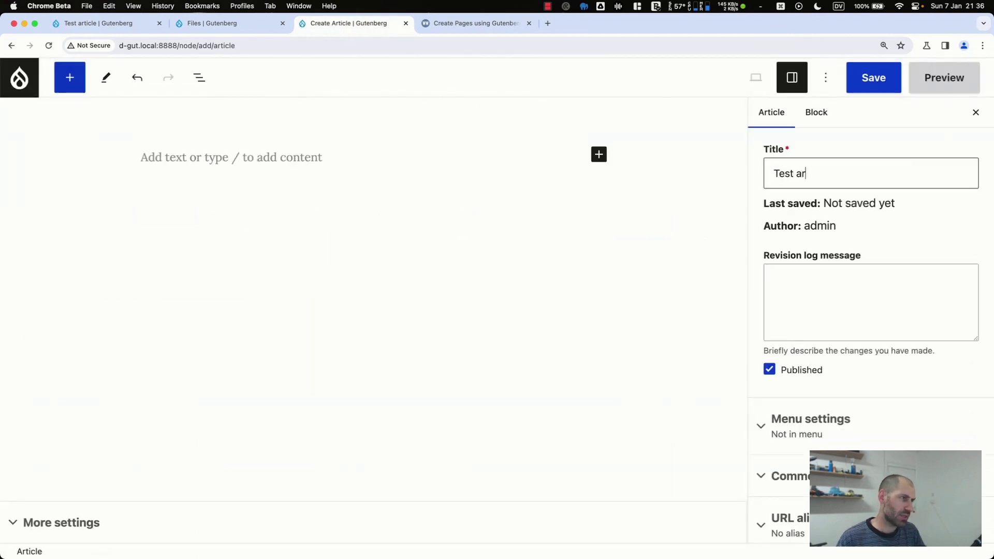
click(211, 164)
text(Test article 2)
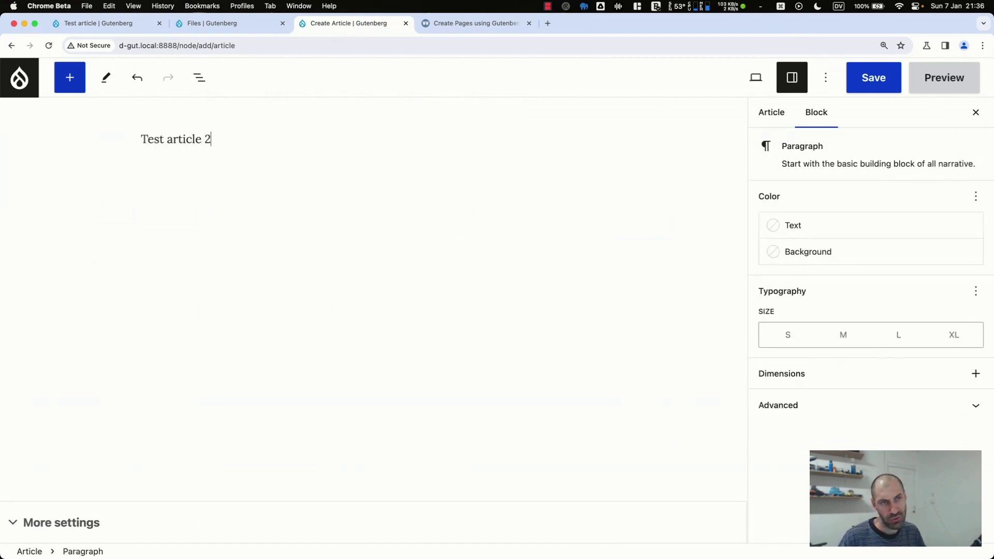
Add an Image block below via /image and open its Media Library.
key(Return)
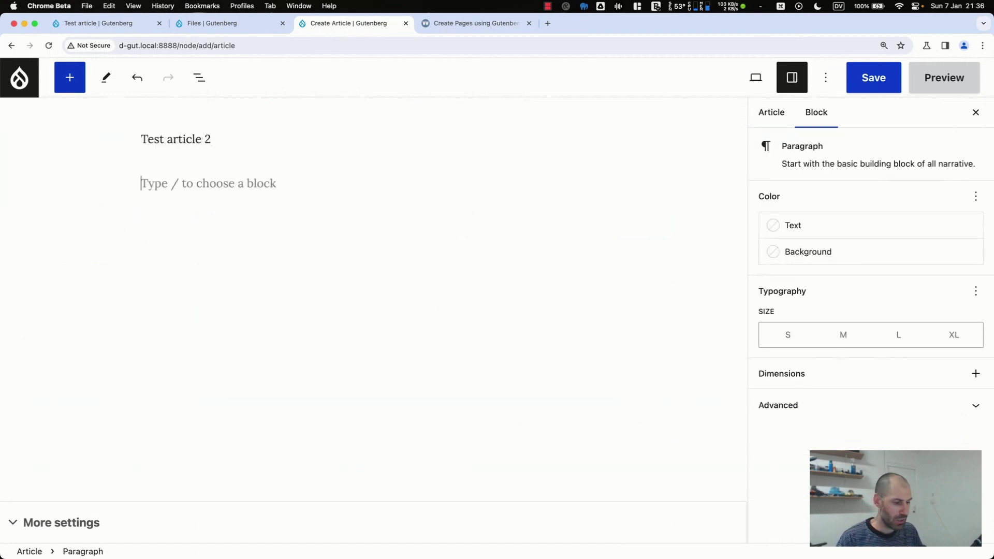
text(/im)
key(Return)
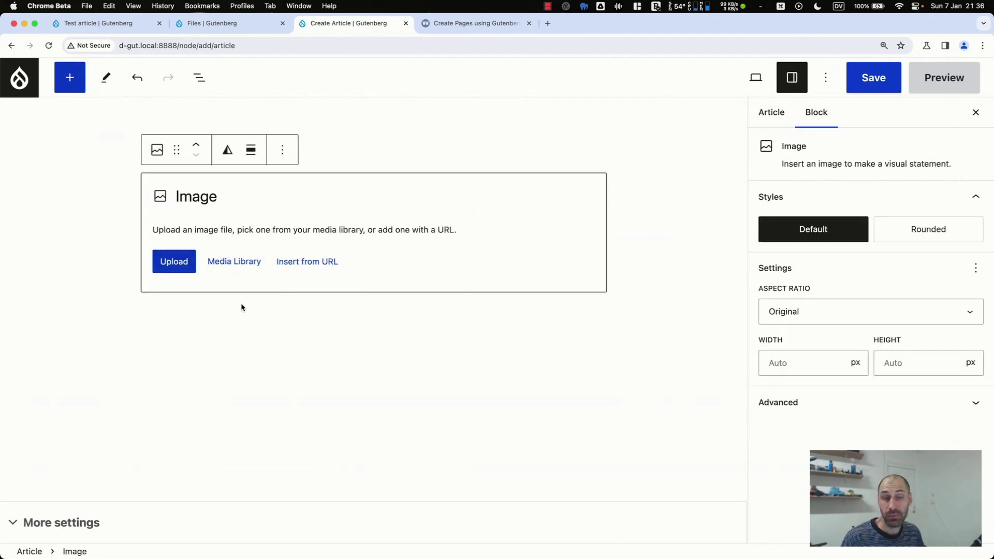
click(228, 262)
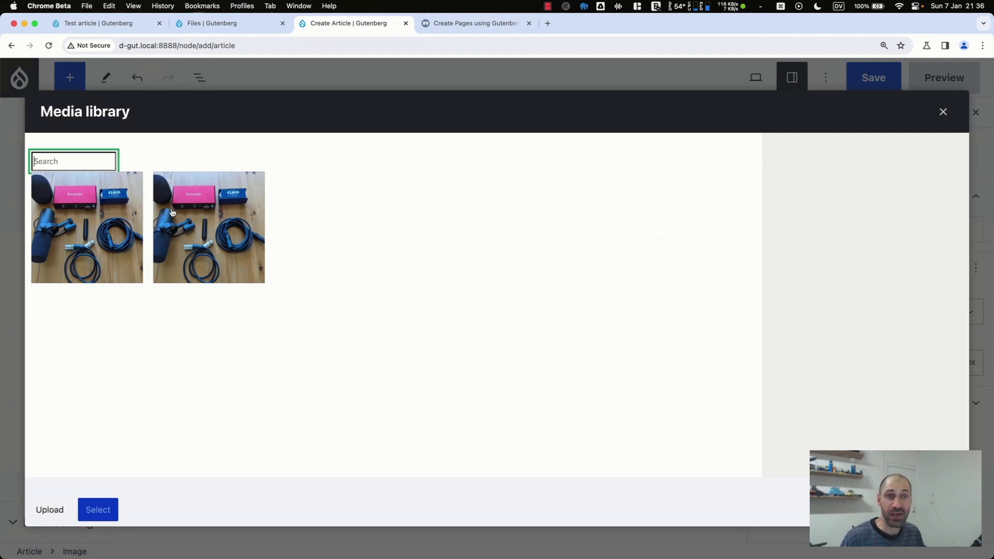
Compare the wide original and square-edited gear photos in the Media Library, then view the Files list.
click(160, 210)
click(130, 215)
click(235, 214)
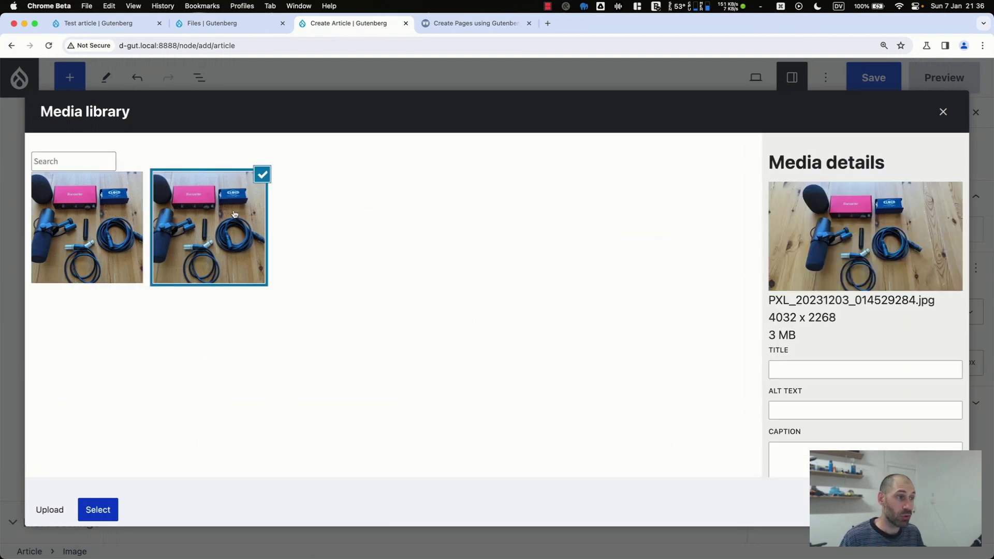
click(95, 227)
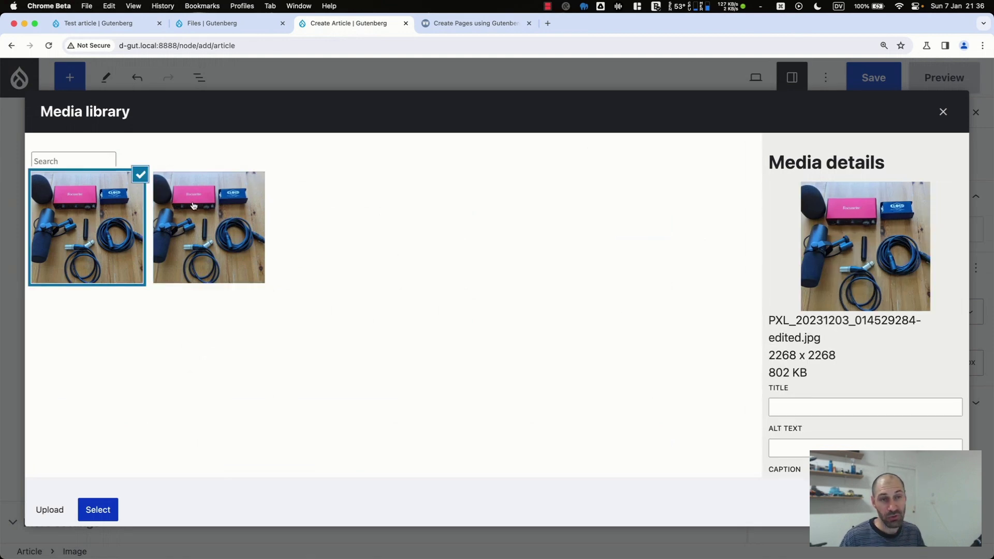
click(227, 23)
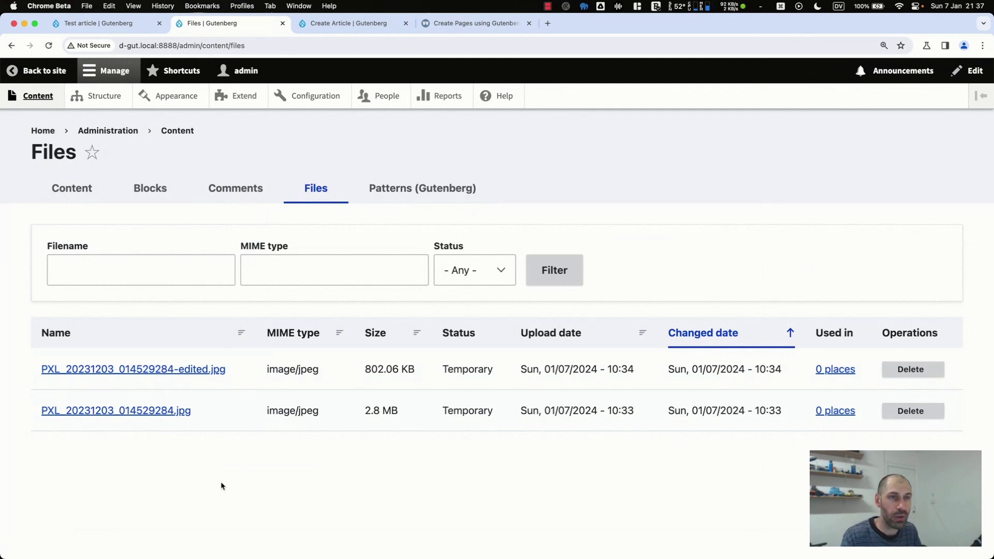
Filter the Extend page for 'media' and install the Media and Media Library modules.
shift+super+click(235, 96)
click(140, 330)
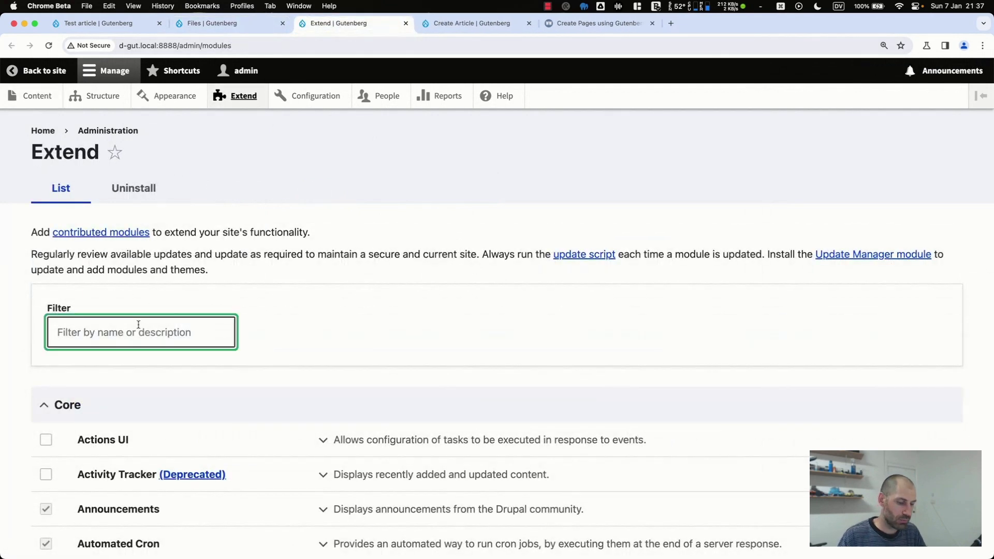
text(media)
scroll(132, 444, down, 1)
click(45, 418)
click(46, 452)
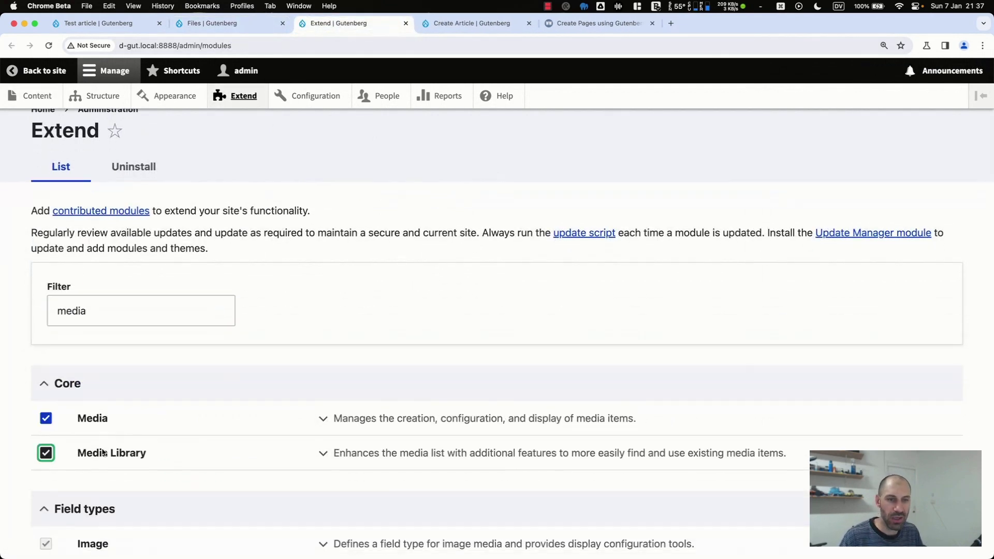
scroll(221, 447, down, 3)
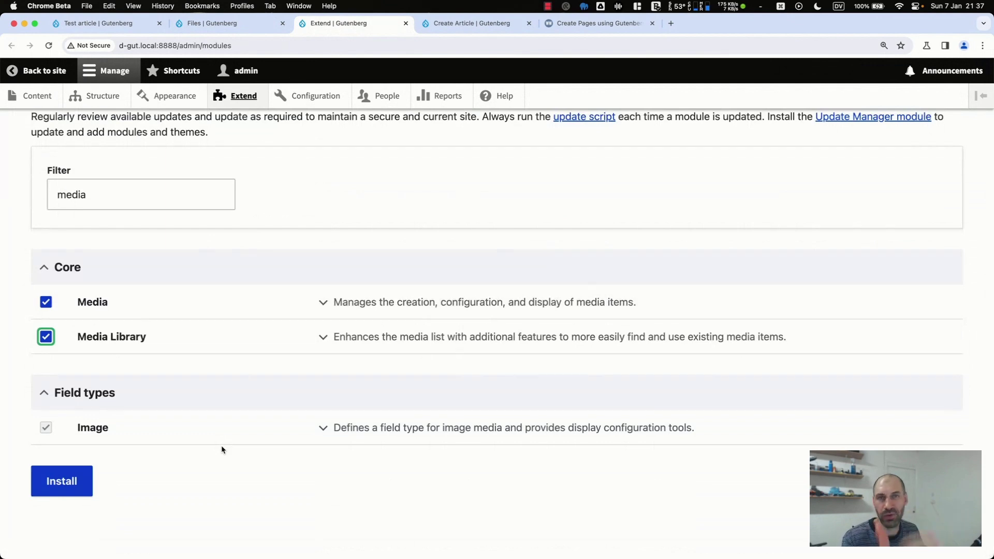
click(78, 488)
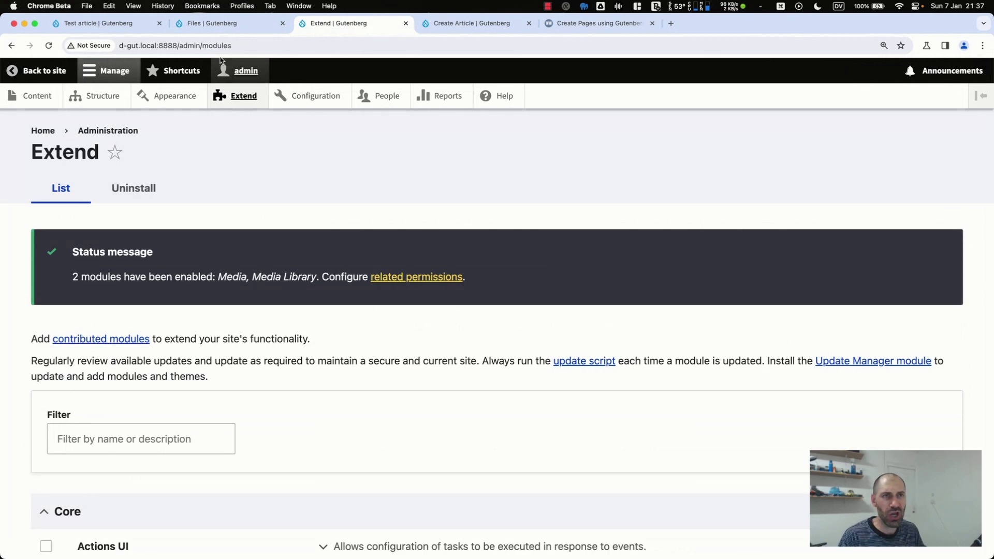
Reopen the Test article for editing and save it again.
click(117, 23)
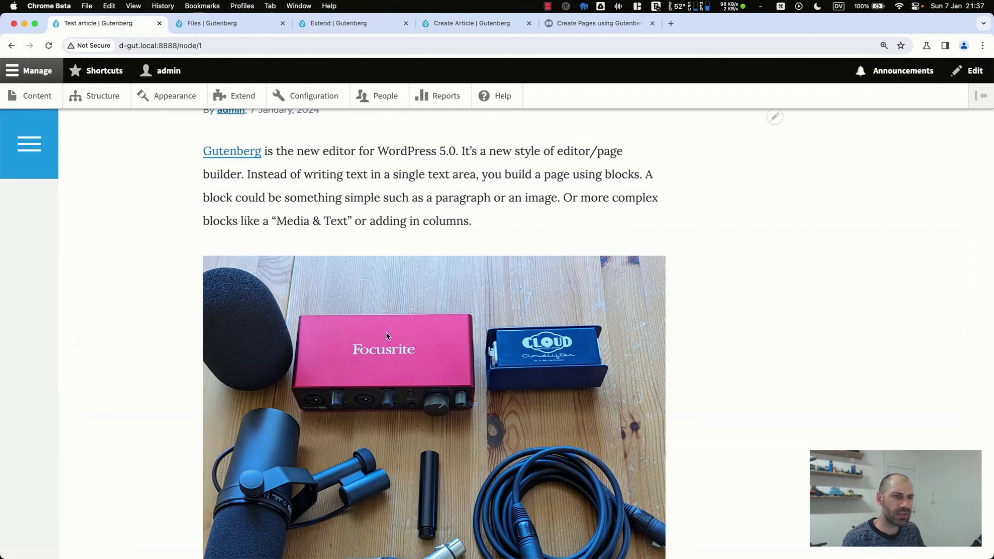
click(284, 371)
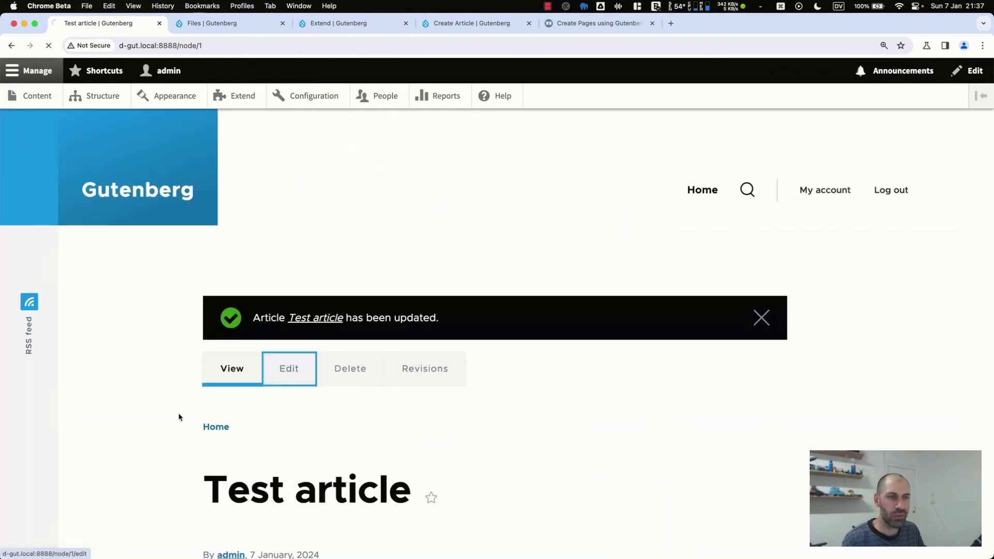
scroll(342, 363, down, 10)
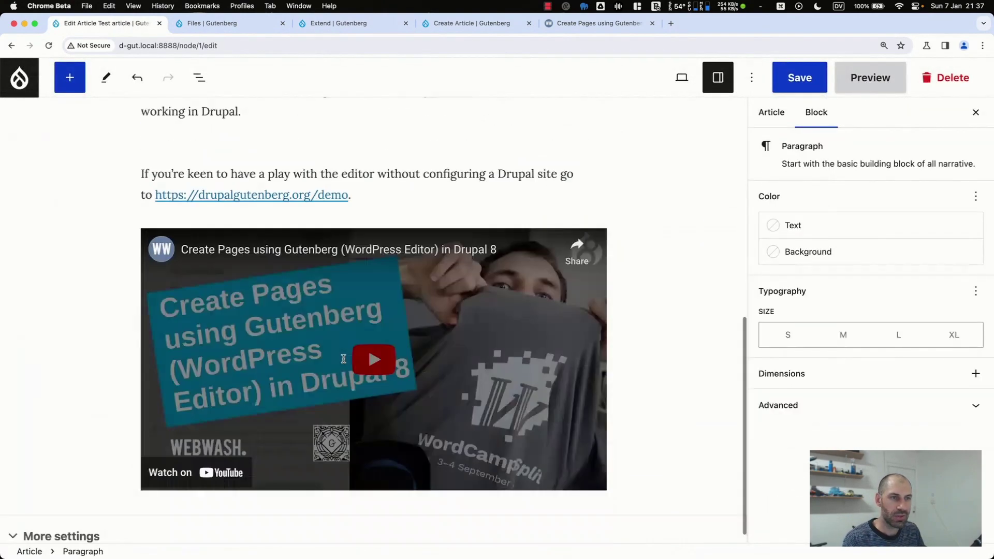
click(825, 71)
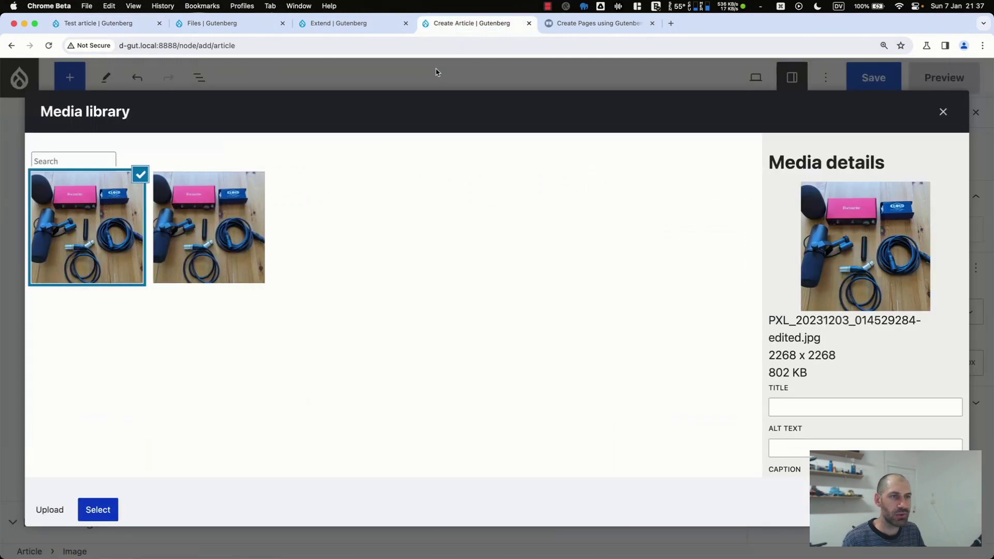
Close the Media library, delete the empty Image block, save Test article 2, then view Files.
key(super+4)
click(943, 112)
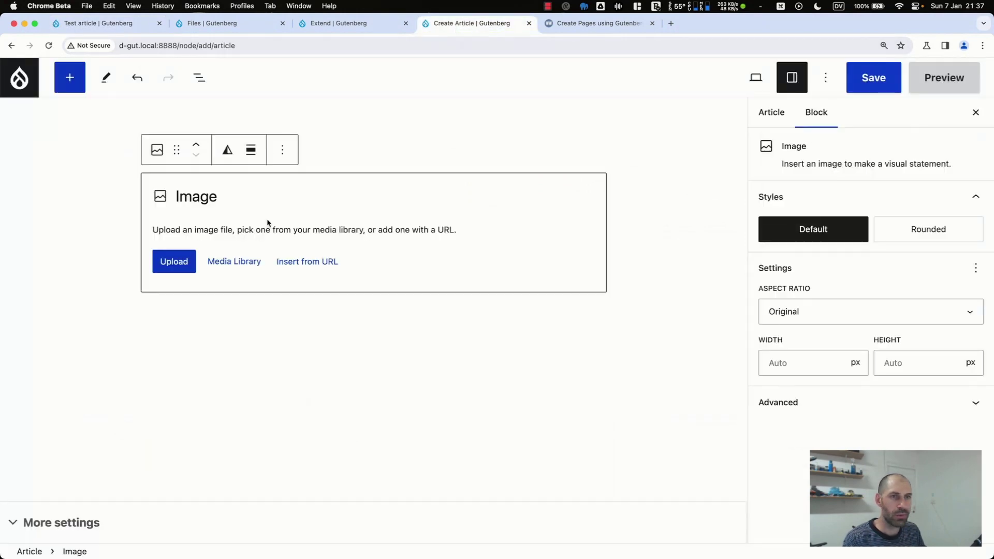
key(BackSpace)
click(857, 87)
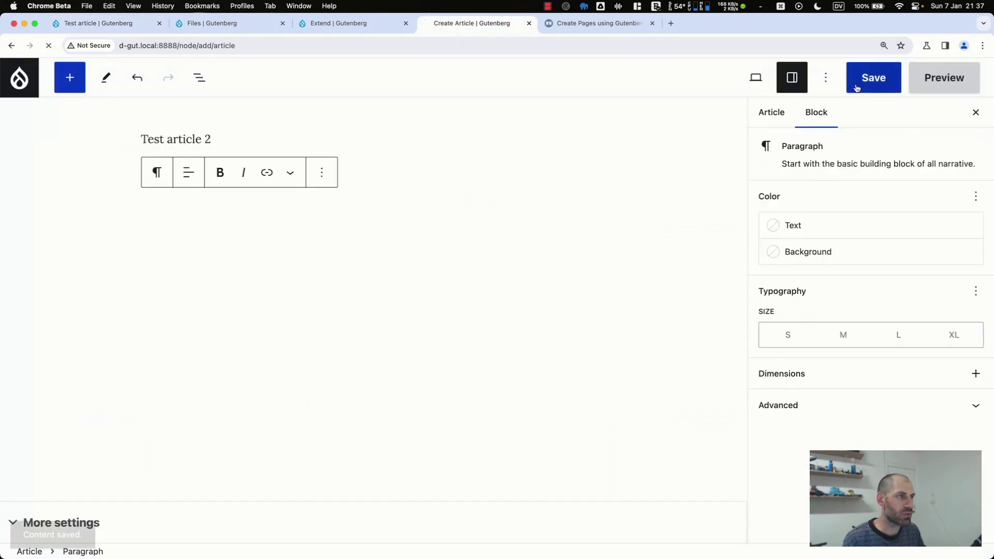
click(219, 29)
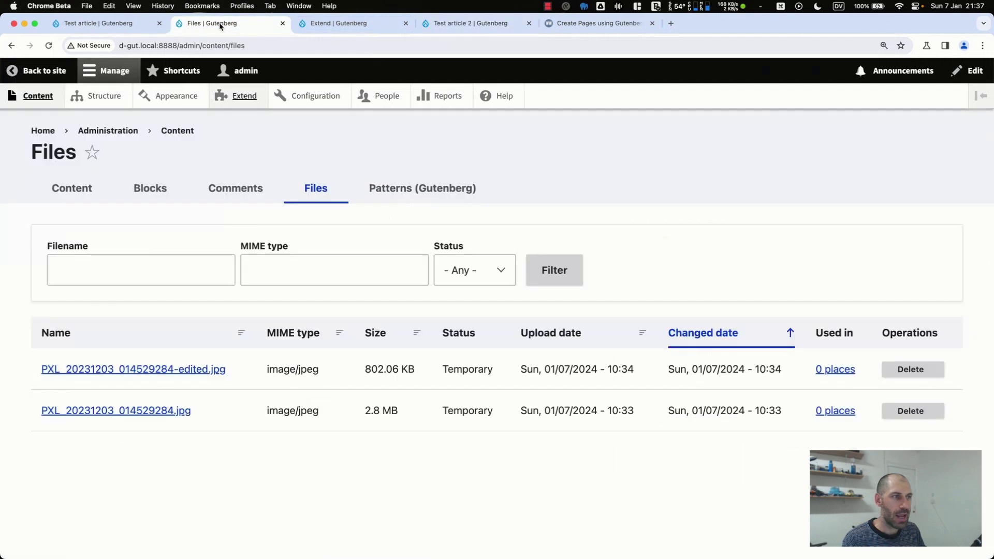
Delete the 2.8 MB original and the edited JPEG files, then view the empty Media listing.
click(898, 416)
click(657, 350)
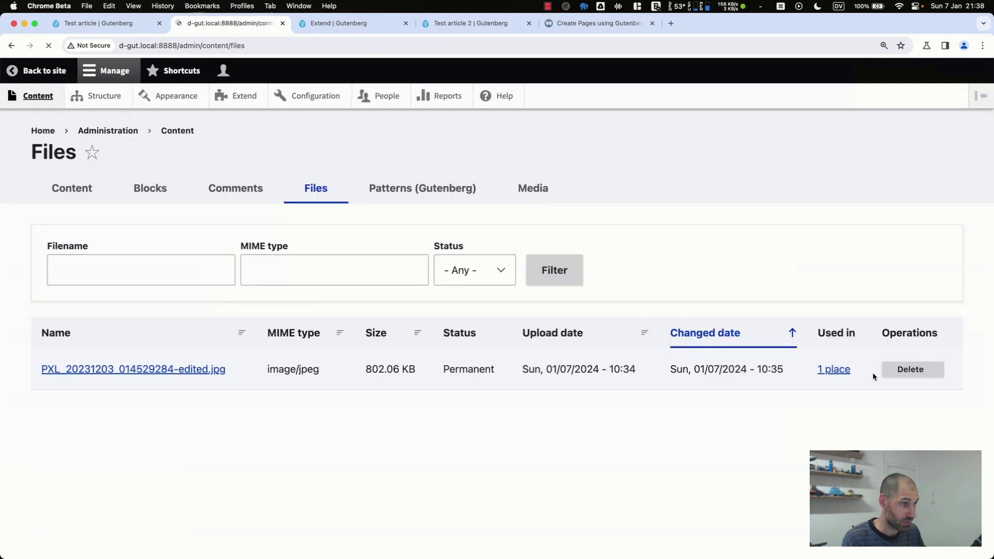
click(898, 476)
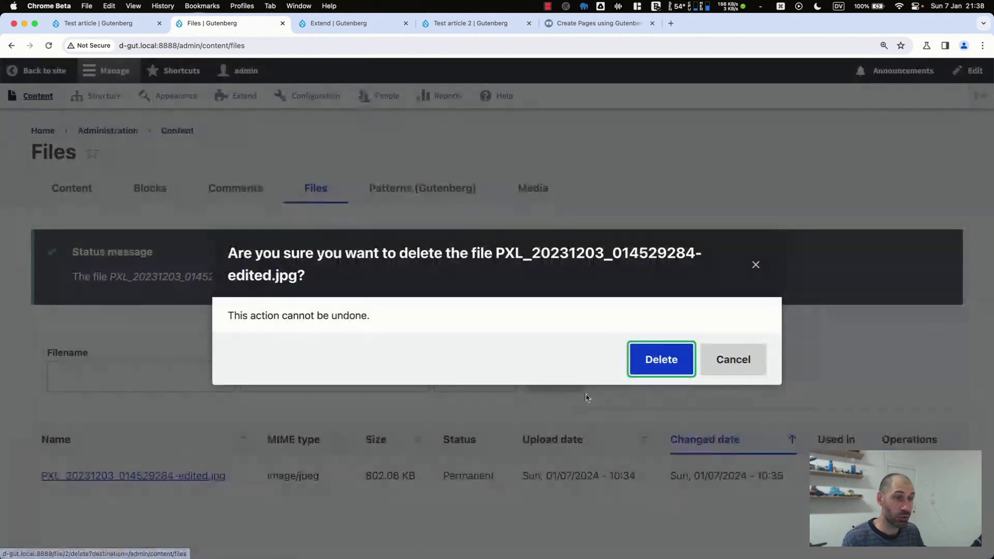
click(644, 365)
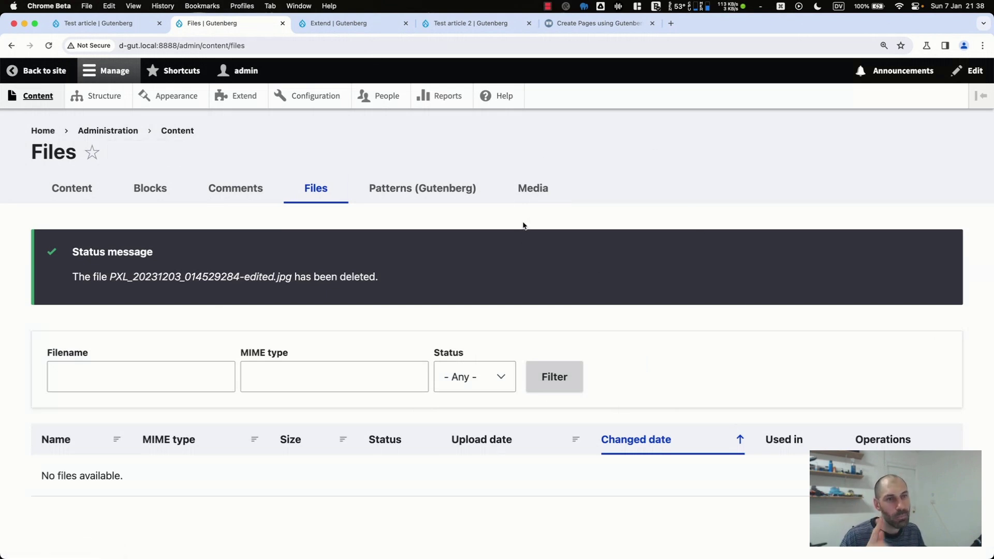
click(523, 199)
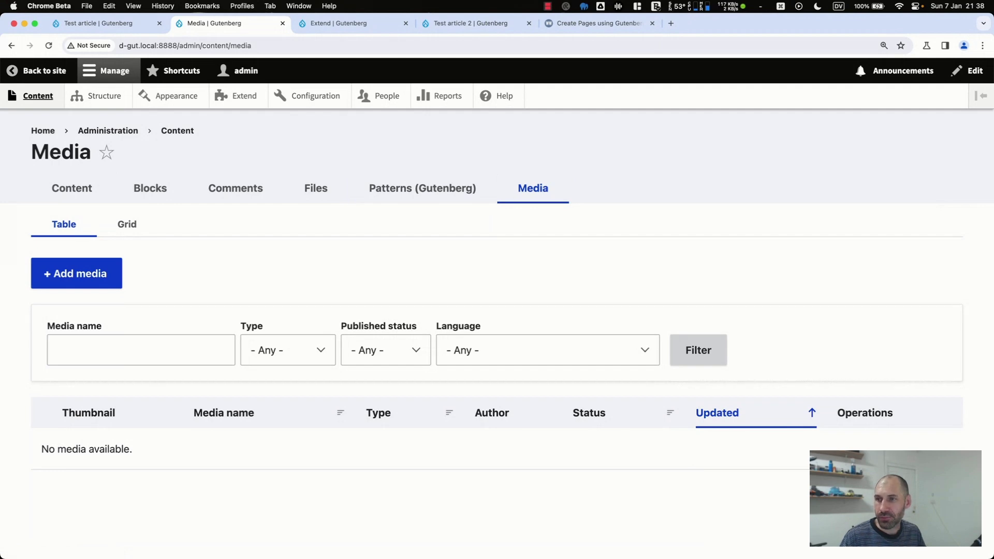
Open the Test article editor and add an empty block below the intro paragraph.
click(104, 23)
click(294, 380)
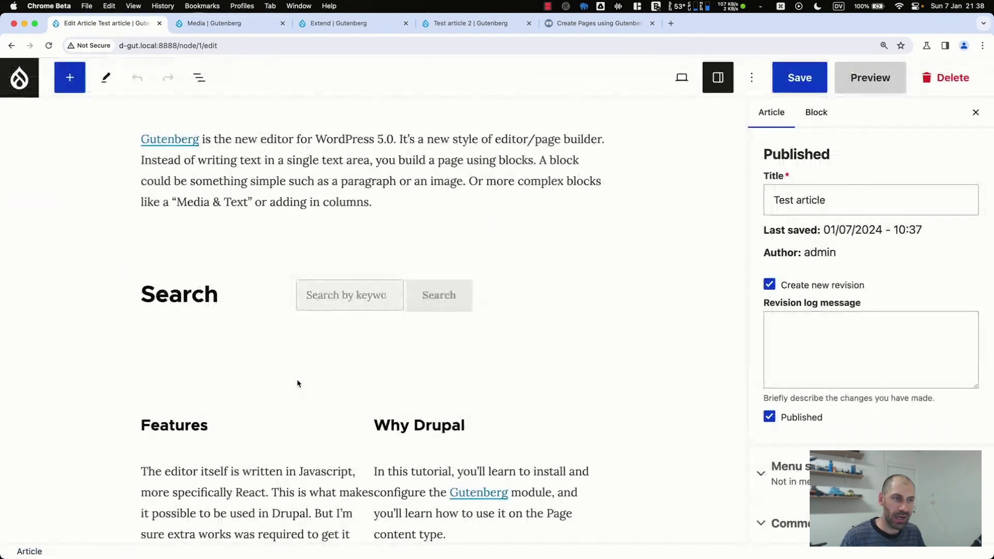
click(318, 230)
key(Return)
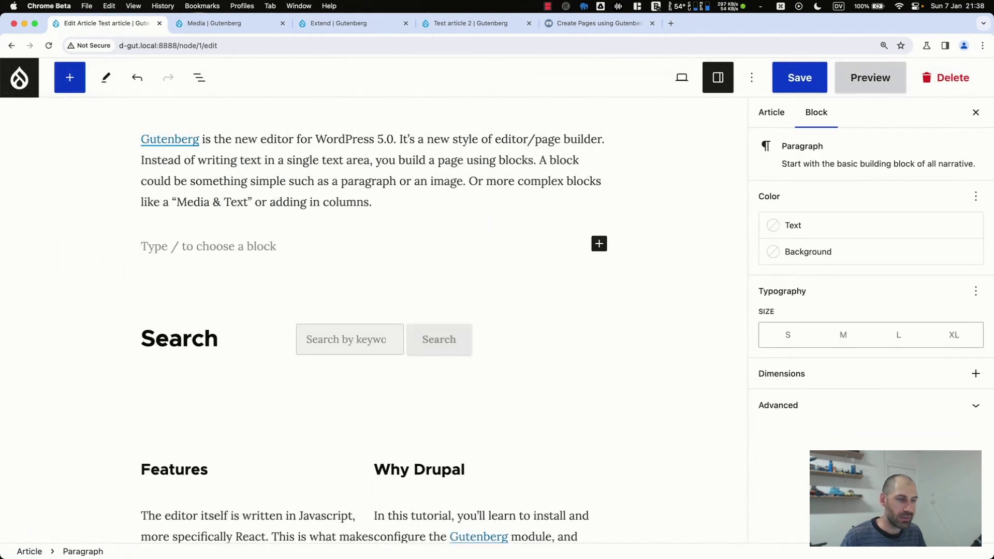
Drop the first audio-gear JPEG from the test images folder into the empty block.
mouse_move(451, 538)
click(350, 538)
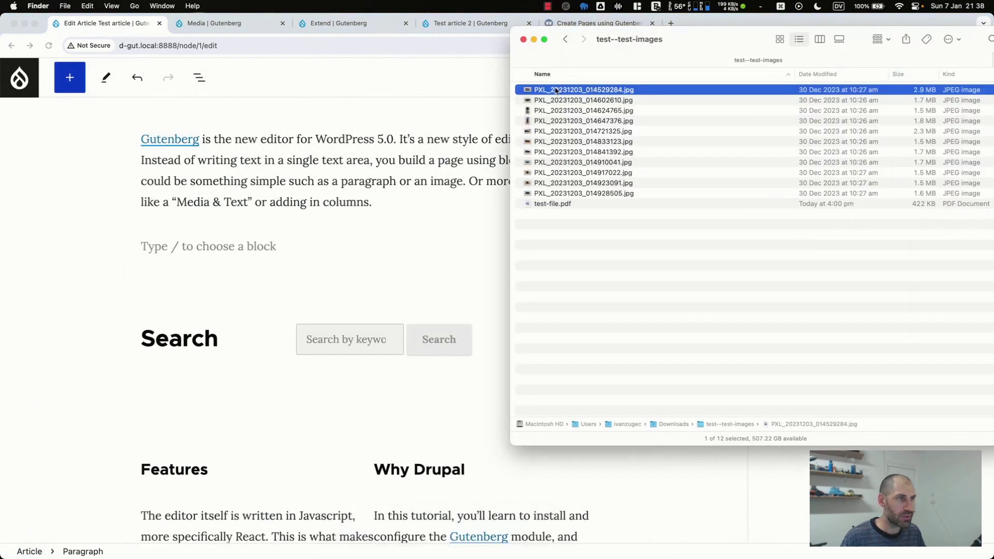
drag(556, 91, 324, 255)
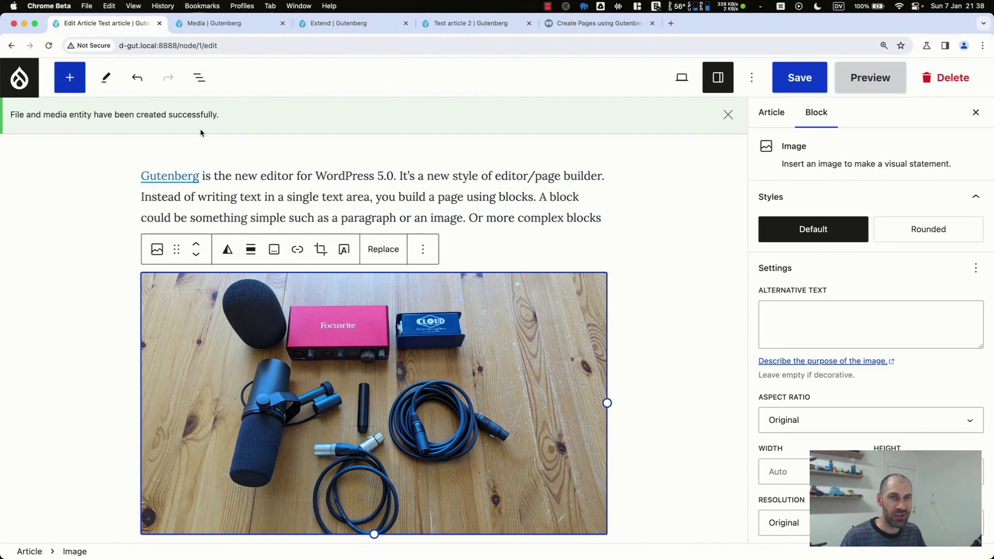
drag(16, 112, 91, 116)
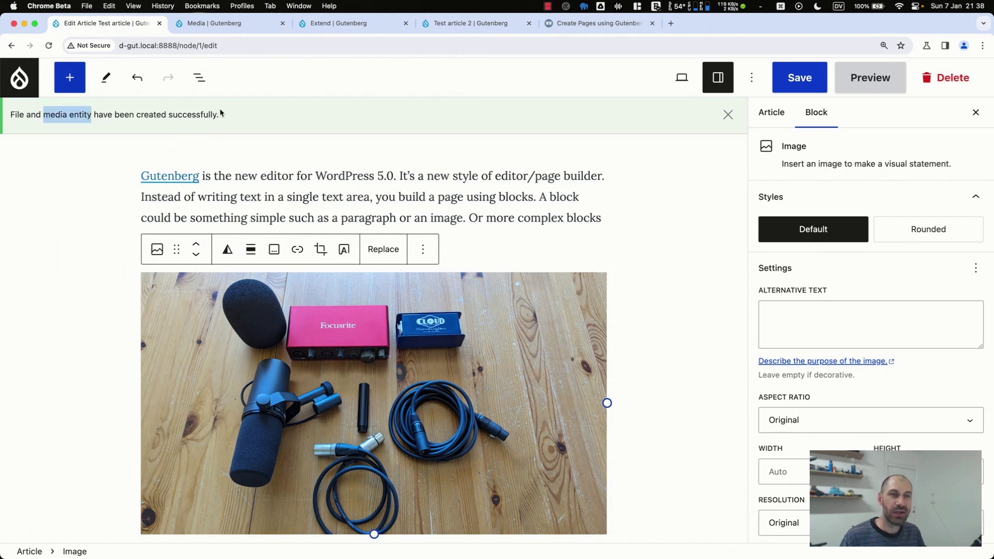
click(230, 23)
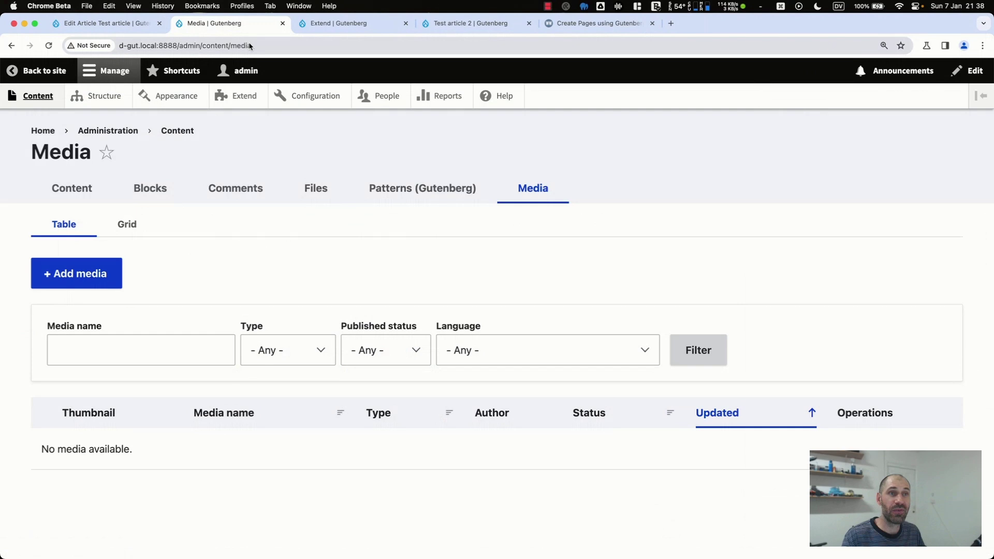
Reload the Media listing to reveal PXL_20231203_014529284.jpg, then return to the article editor.
key(super+r)
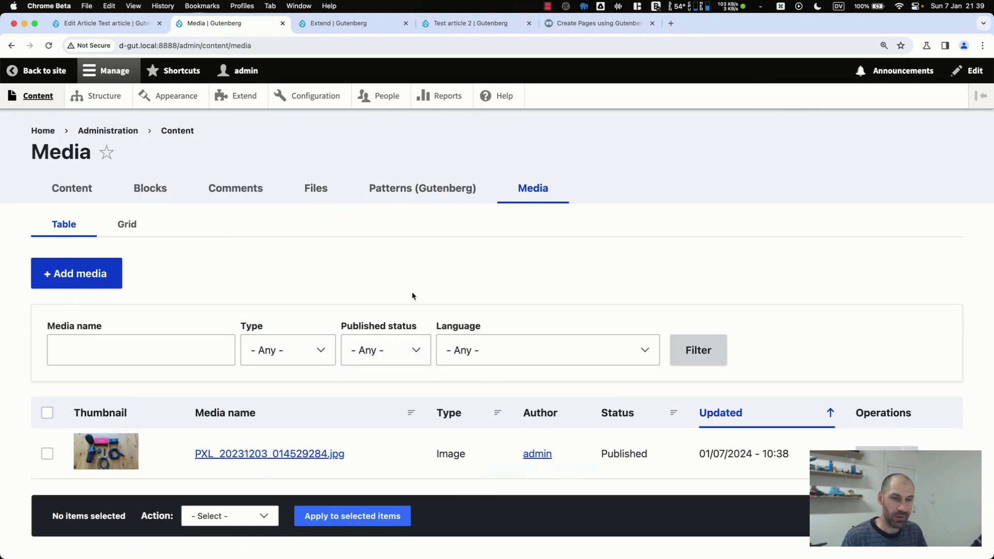
click(110, 24)
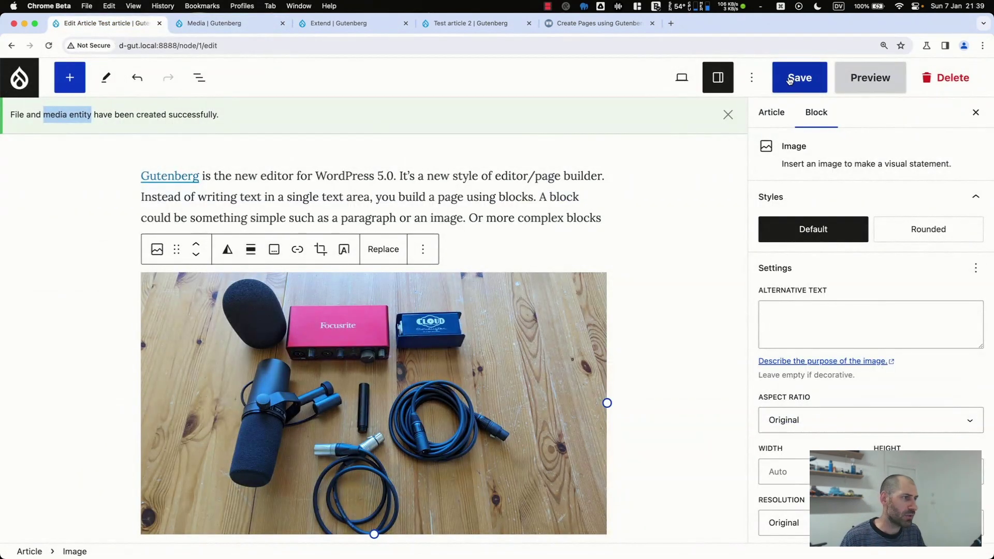
Save the Test article with the new image, reopen it, and select the audio-gear image block.
scroll(474, 438, down, 2)
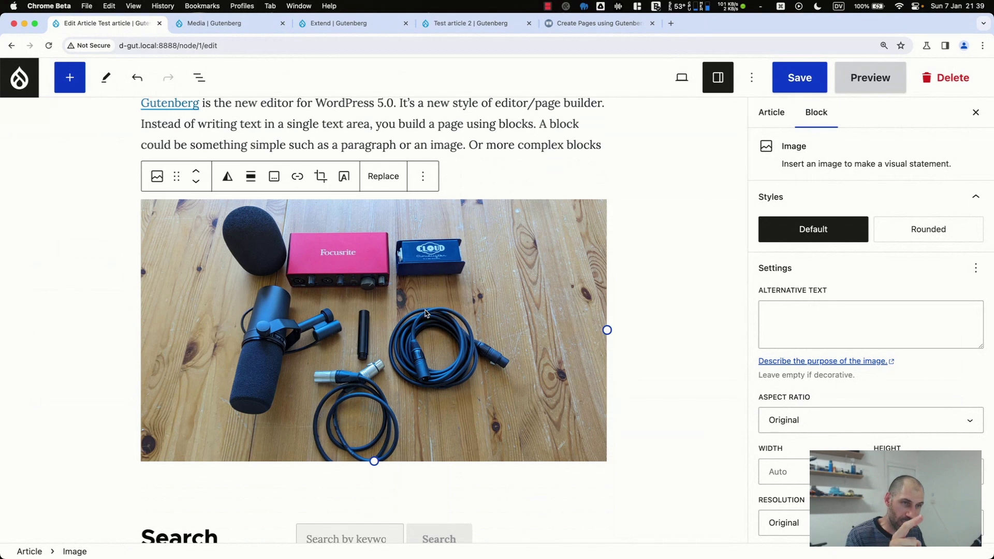
scroll(819, 437, down, 2)
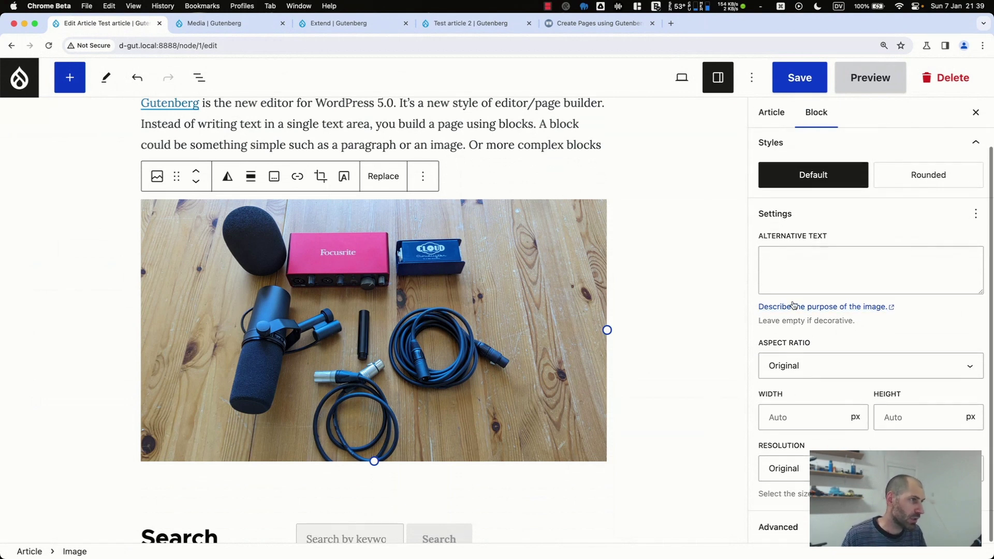
scroll(802, 289, up, 1)
click(789, 82)
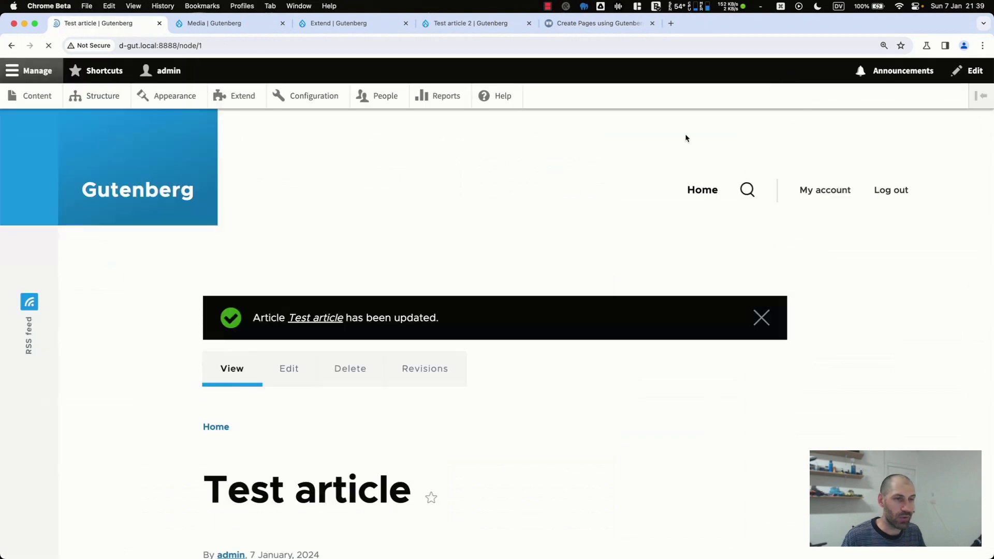
click(293, 378)
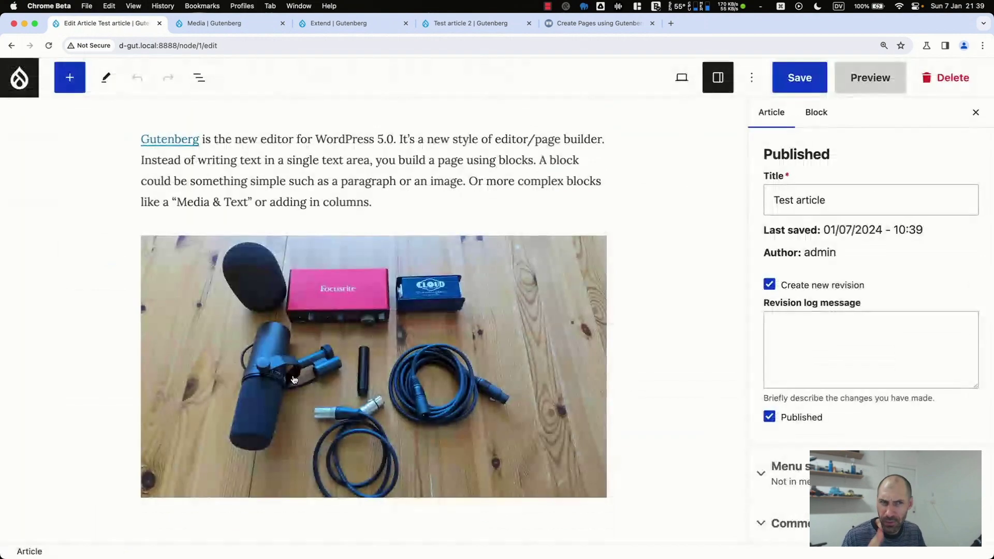
click(321, 277)
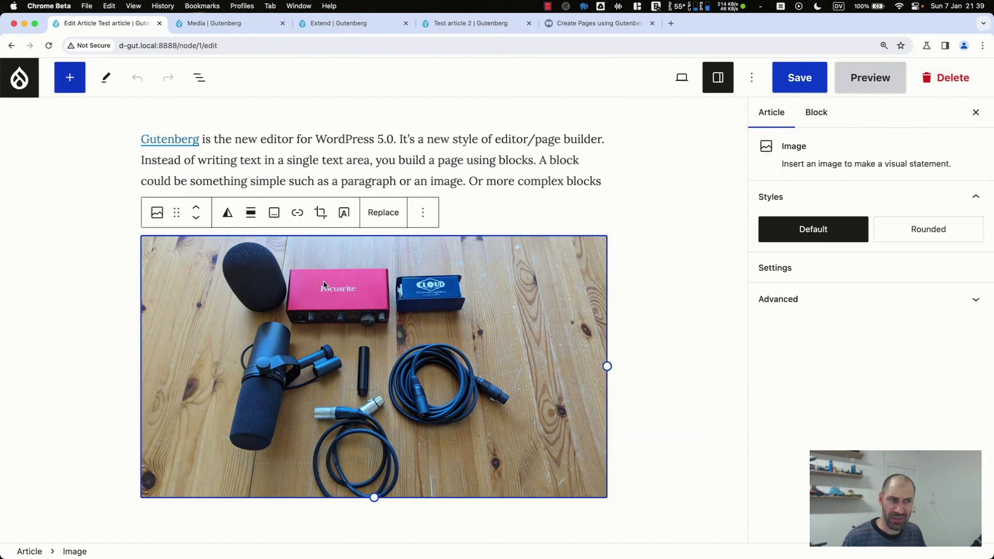
Crop the audio-gear image at zoom 206, framed around the Focusrite interface.
click(321, 213)
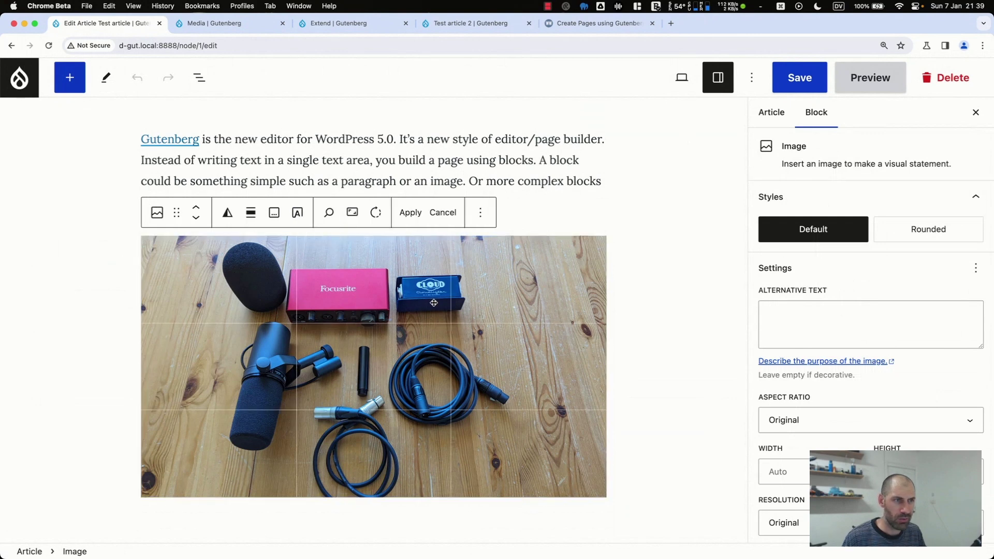
click(326, 215)
drag(323, 268, 348, 269)
drag(323, 396, 365, 455)
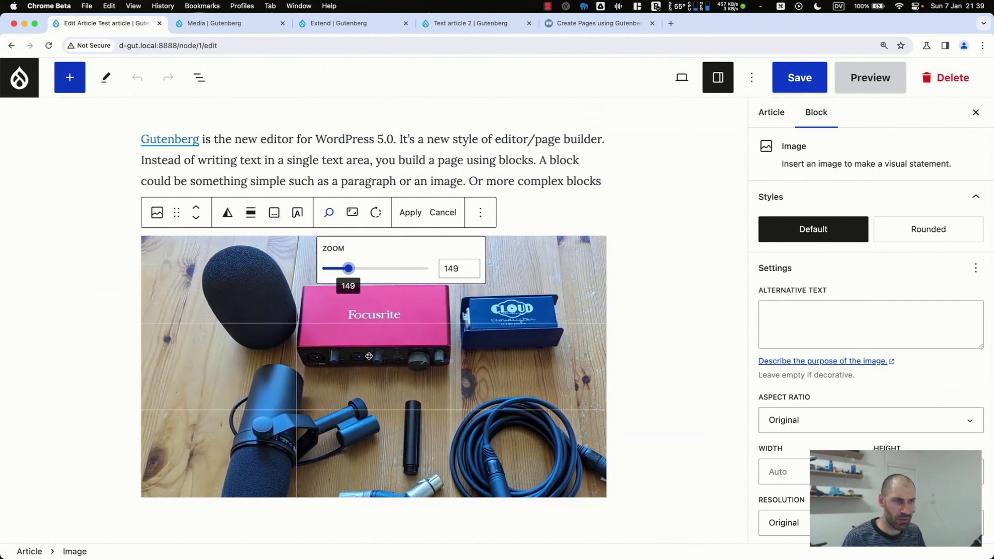
drag(345, 269, 379, 268)
drag(332, 420, 355, 462)
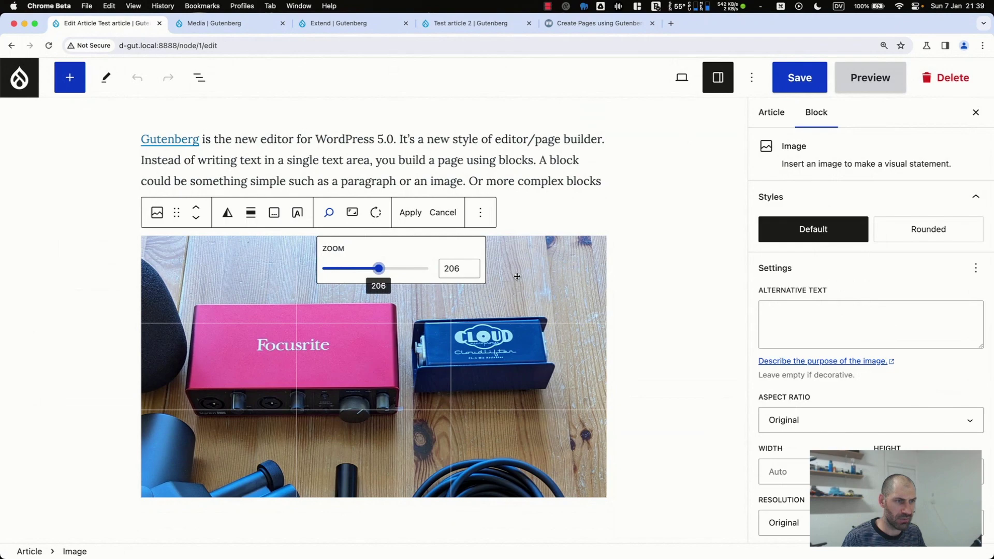
click(329, 216)
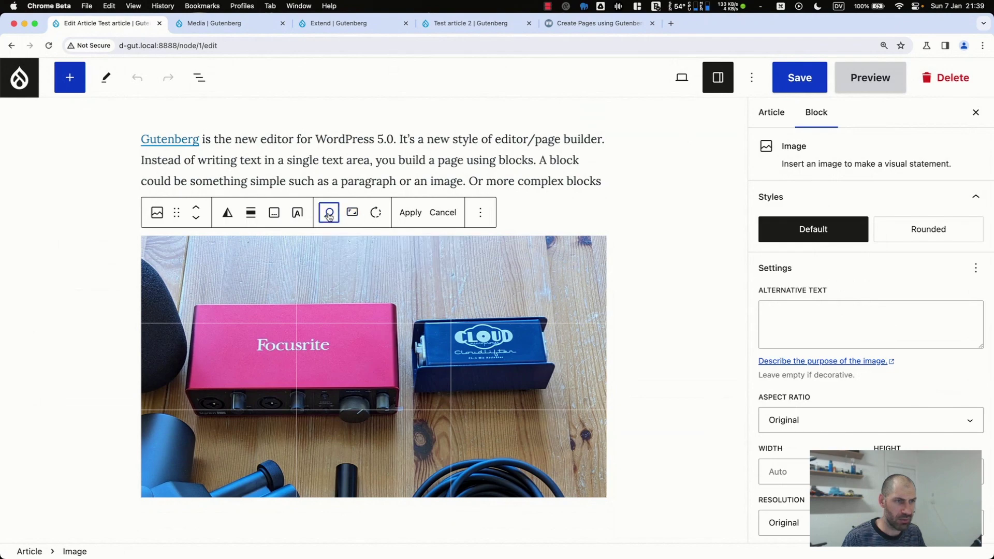
click(406, 213)
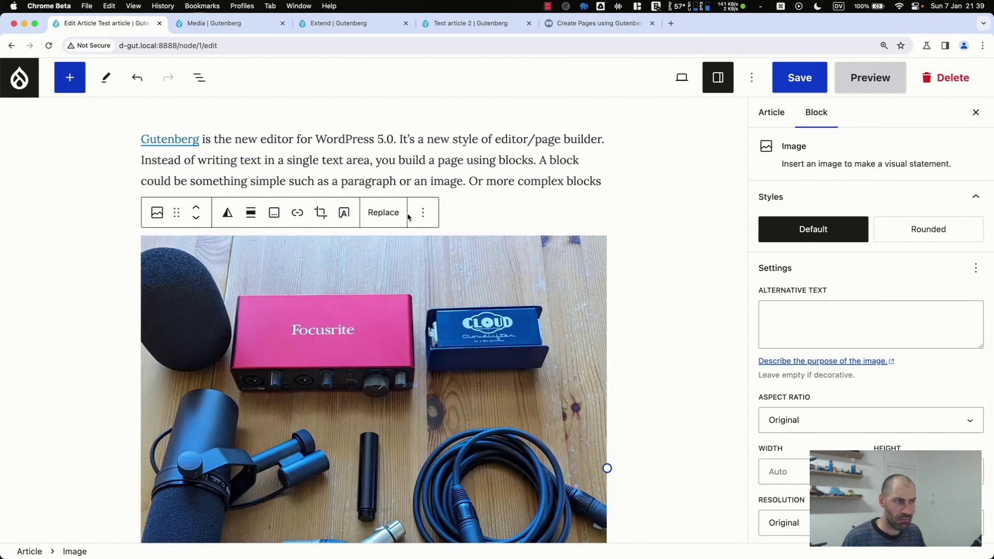
Save the Test article with the cropped image and review the published page.
click(796, 79)
scroll(518, 321, down, 6)
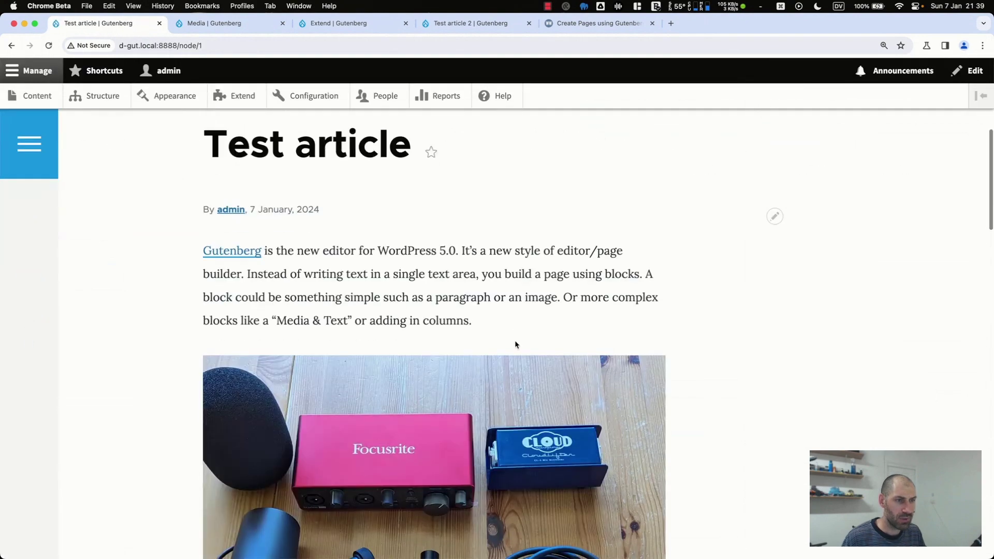
scroll(515, 343, down, 4)
scroll(515, 343, down, 4)
View both the edited image and original PXL_20231203_014529284.jpg in Content > Files.
scroll(514, 340, up, 2)
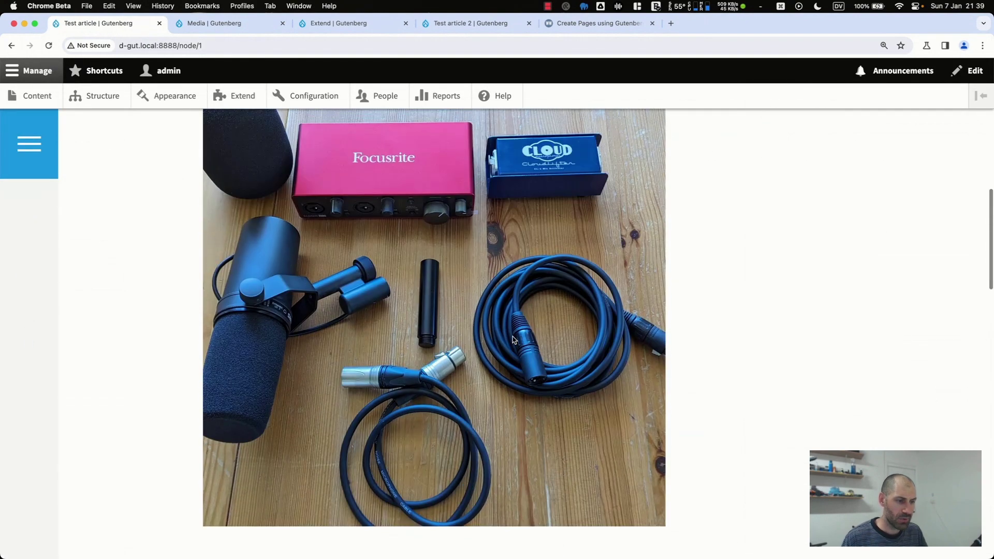
scroll(513, 339, down, 5)
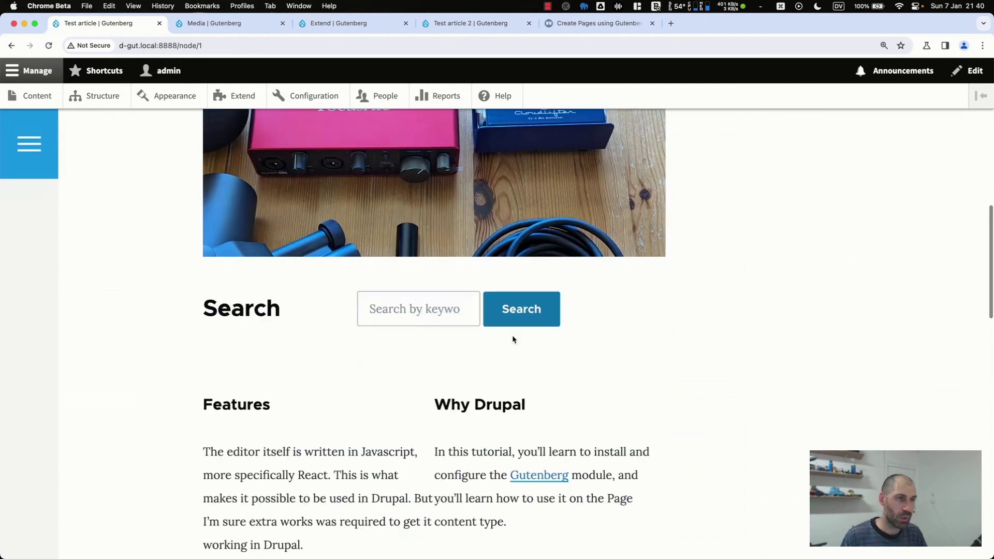
scroll(496, 349, up, 3)
scroll(496, 349, up, 1)
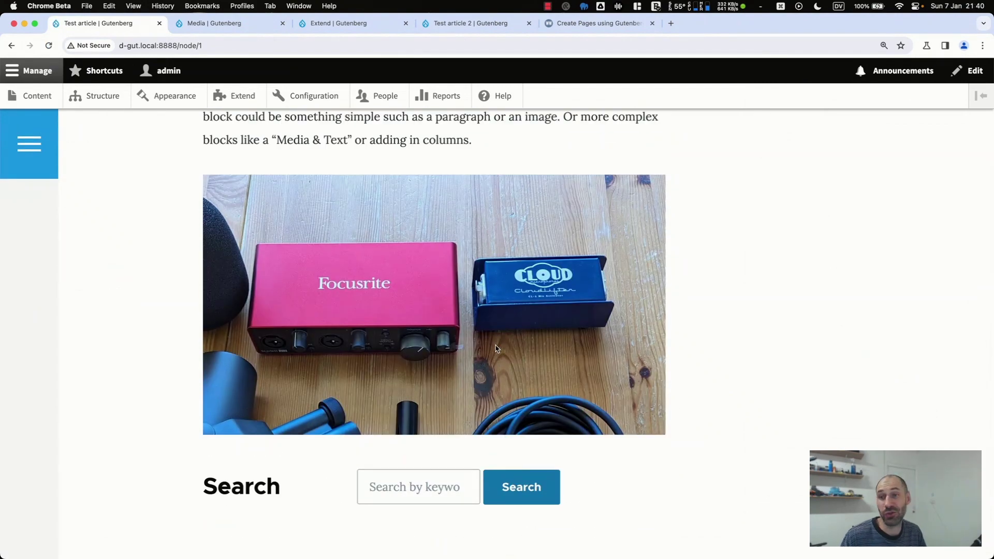
scroll(495, 349, up, 5)
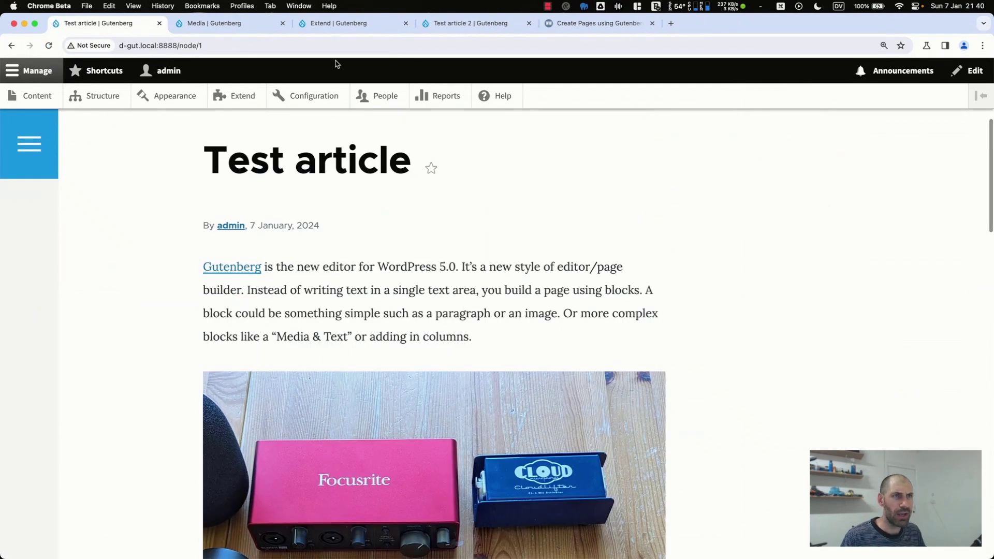
click(233, 23)
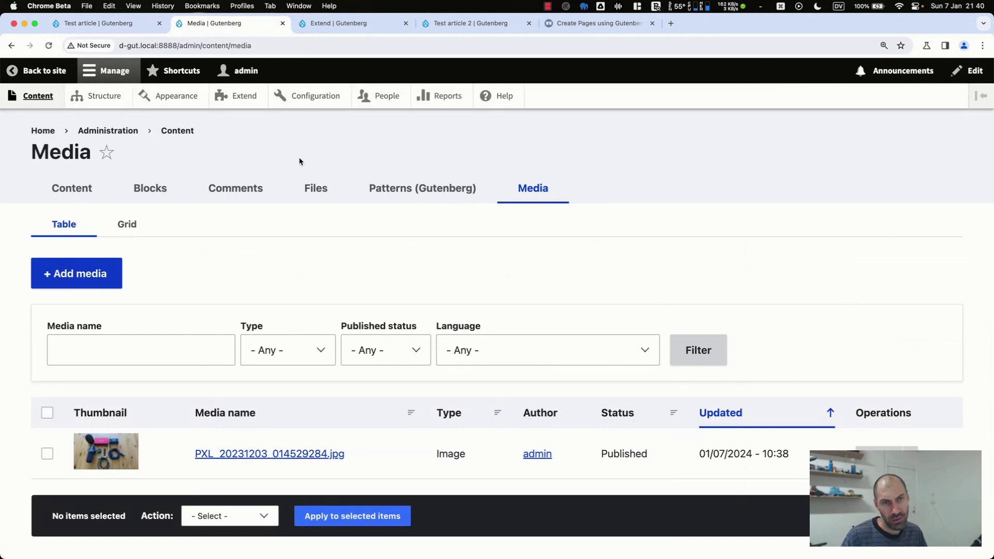
click(322, 193)
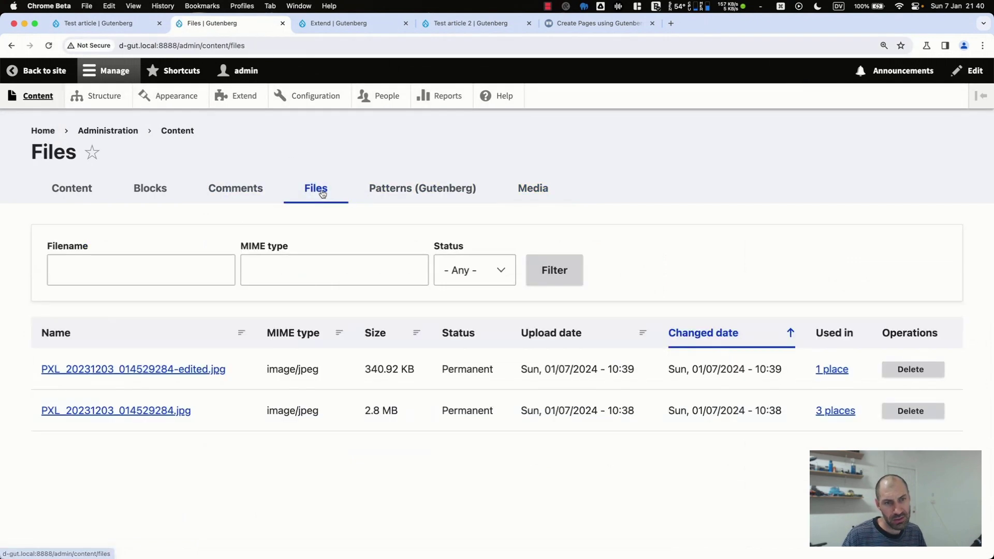
click(206, 368)
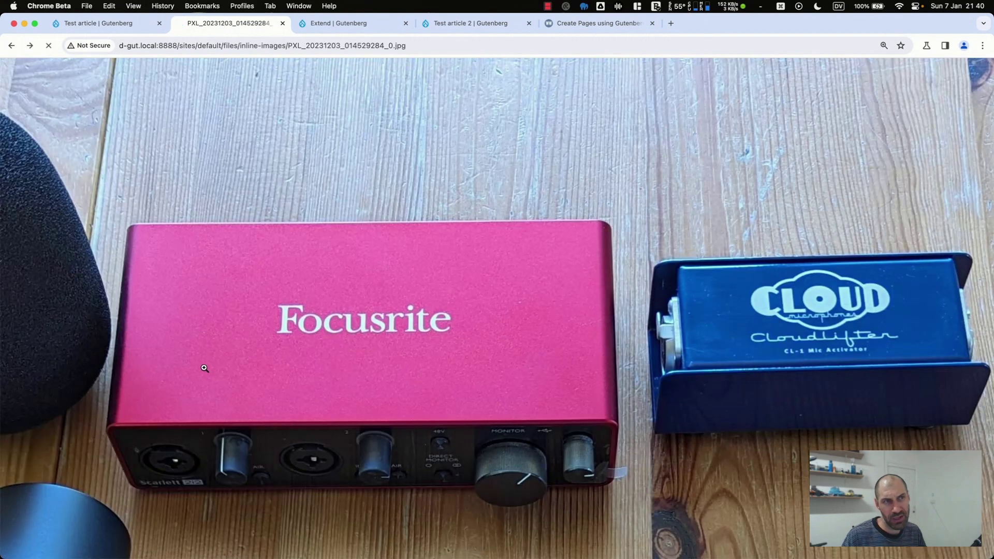
key(super+bracketleft)
click(159, 411)
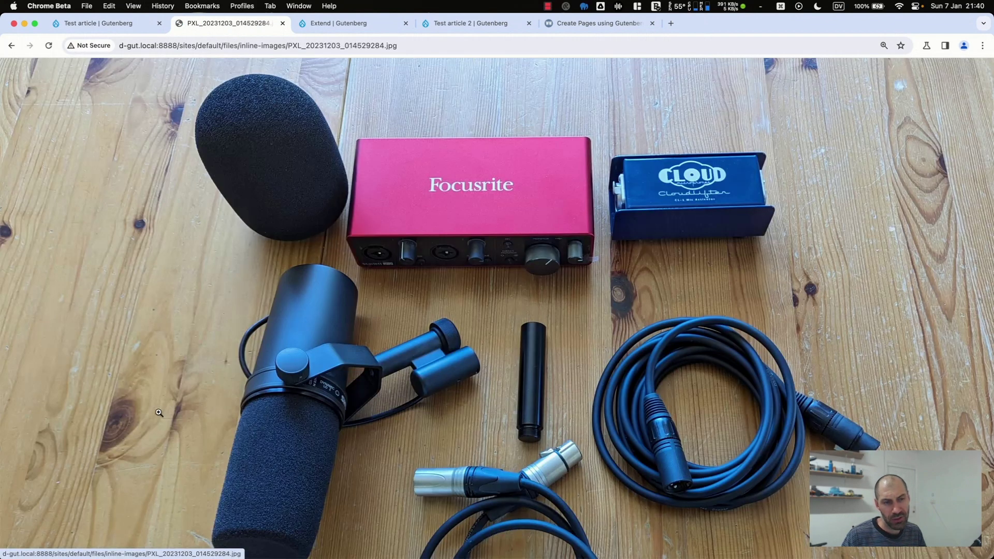
key(super+bracketleft)
Return to the Media library and start adding a new media item.
click(533, 188)
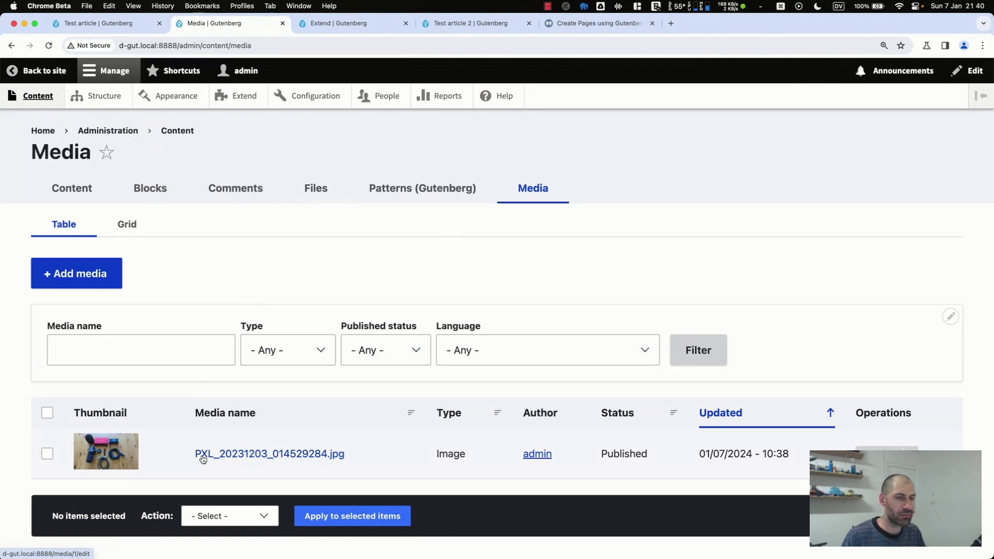
drag(371, 455, 36, 217)
click(234, 245)
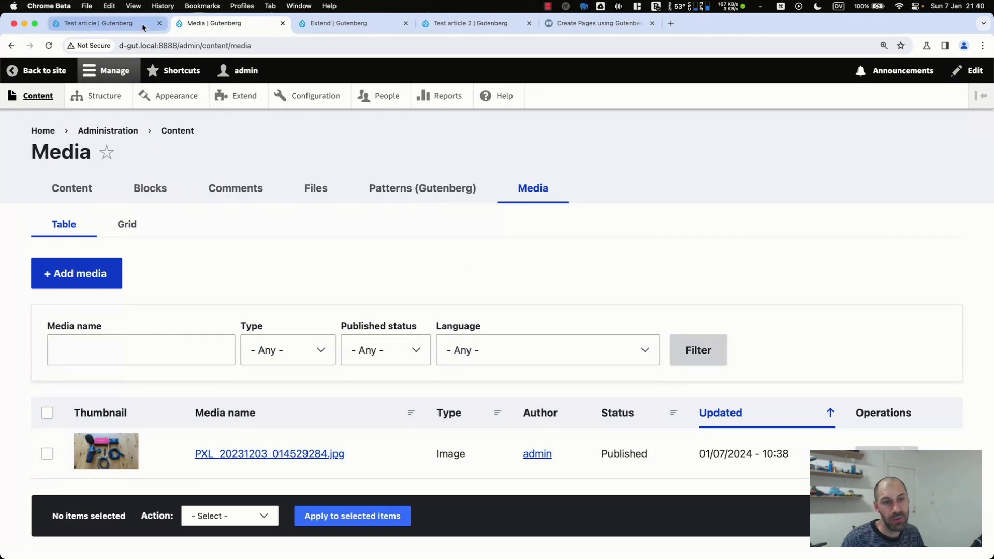
click(98, 282)
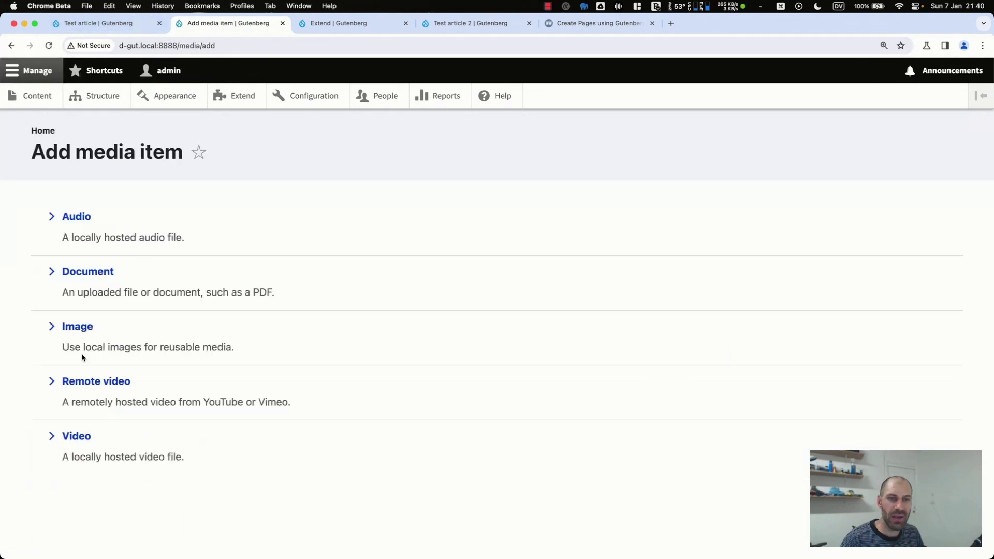
Choose the Image media type and upload the Shure microphone photo from Finder.
click(77, 328)
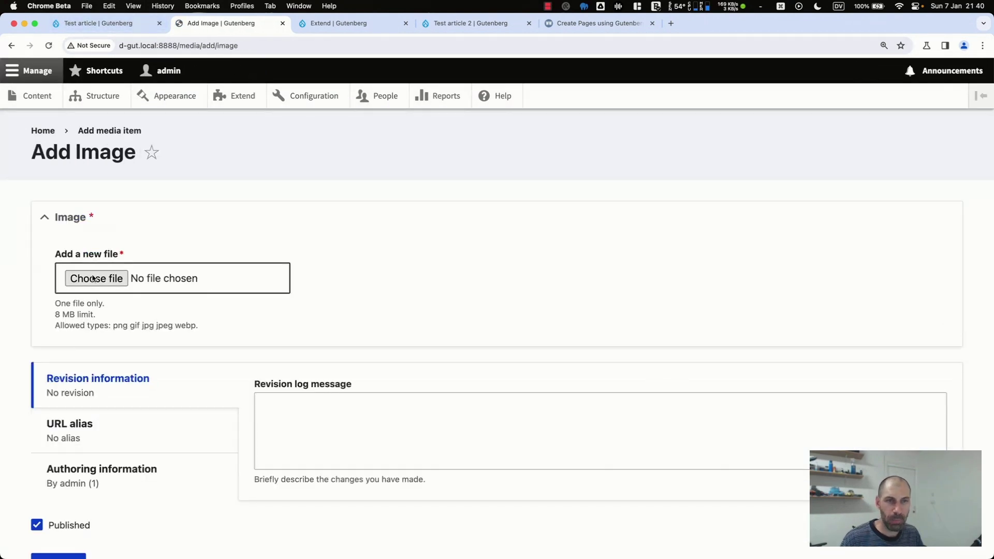
key(super+Tab)
key(super+Tab)
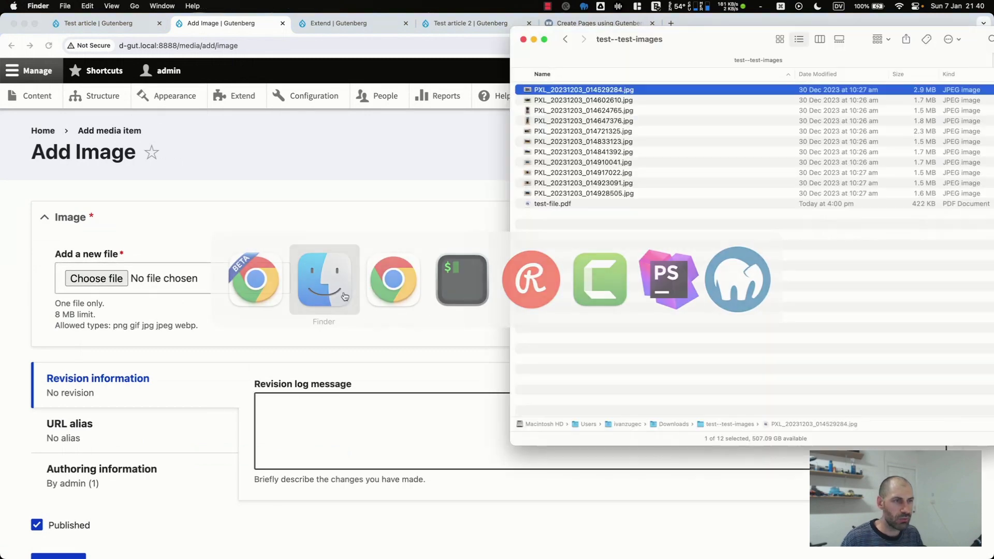
click(550, 101)
key(space)
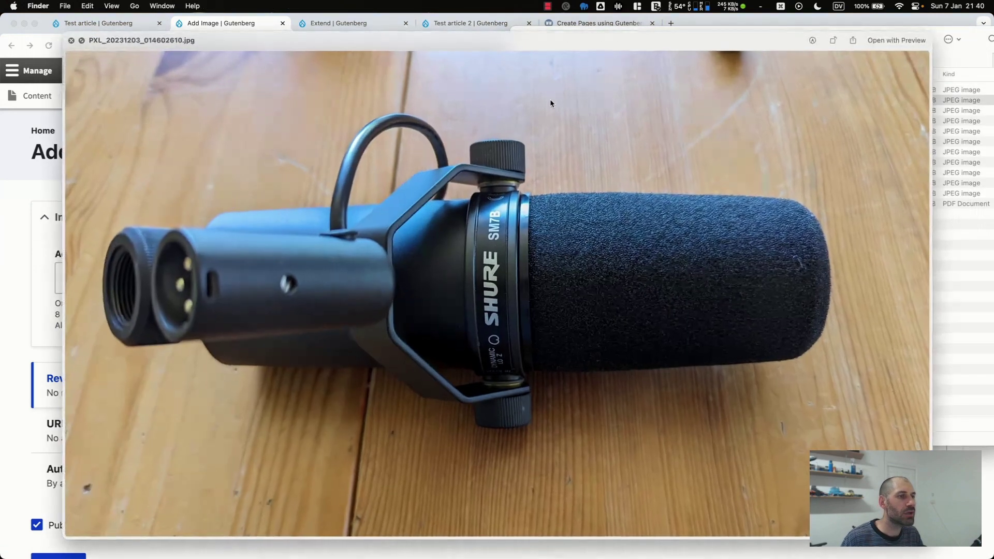
key(space)
drag(550, 101, 68, 294)
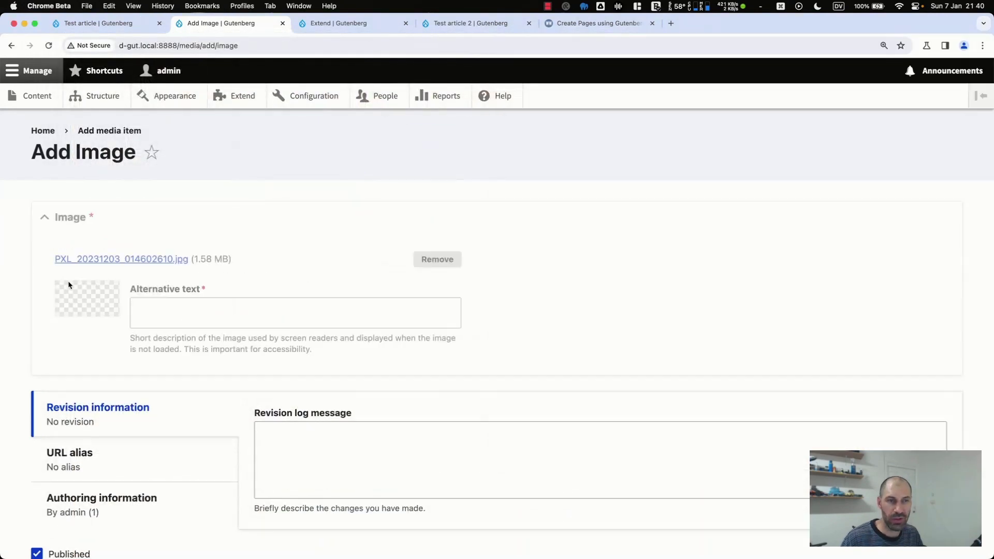
Enter alternative text 'shure sm7b' and save the microphone image as a media item.
click(255, 311)
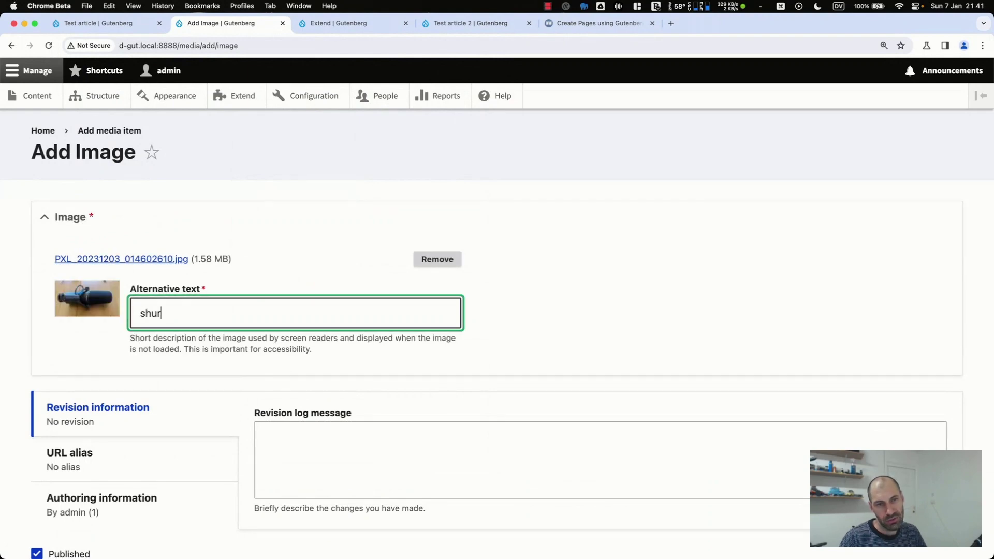
key(super+Tab)
key(space)
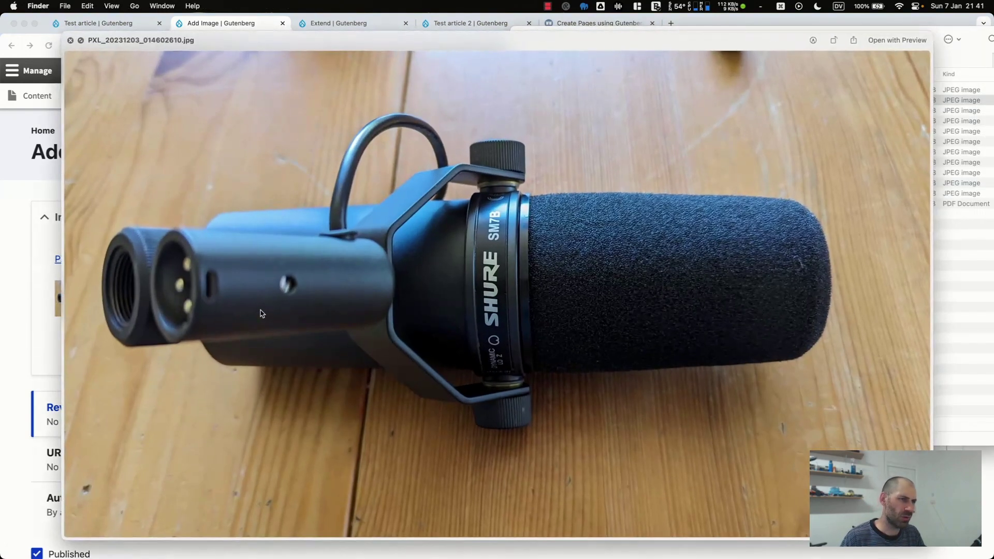
key(space)
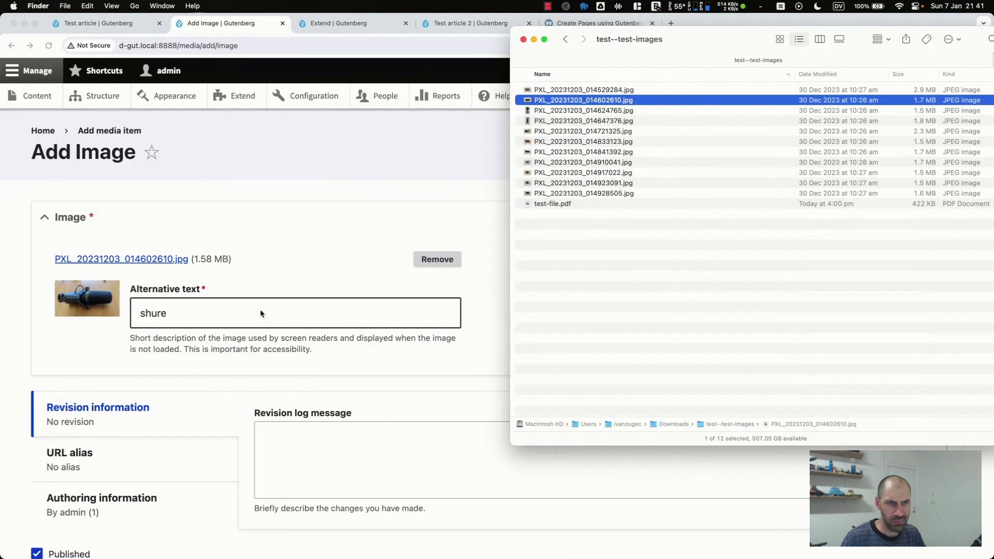
click(262, 313)
text(sm7)
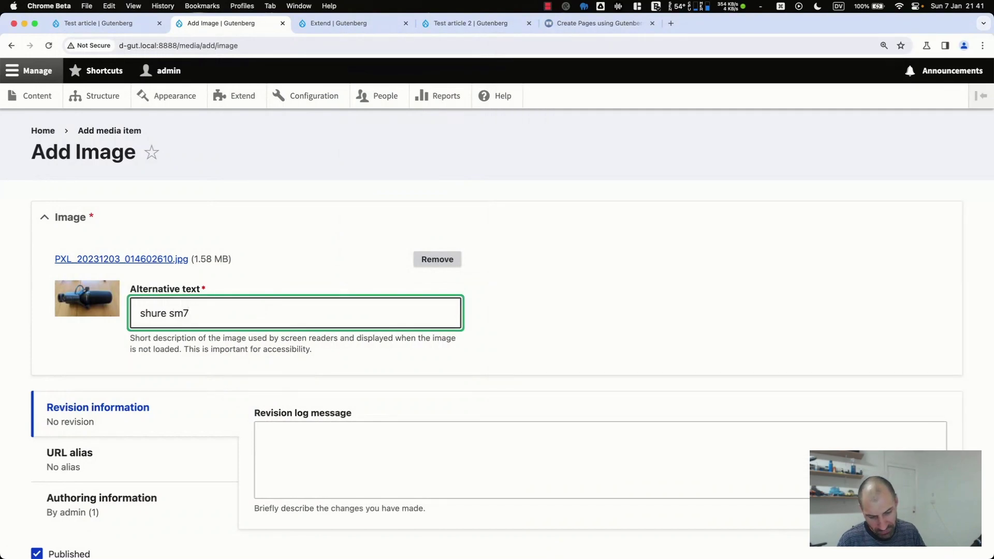
text(x)
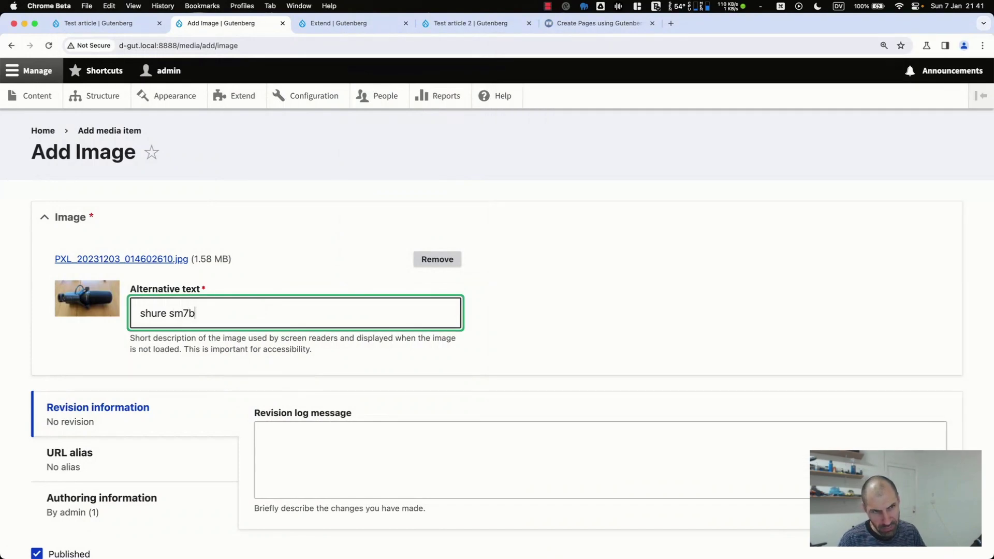
scroll(64, 515, down, 3)
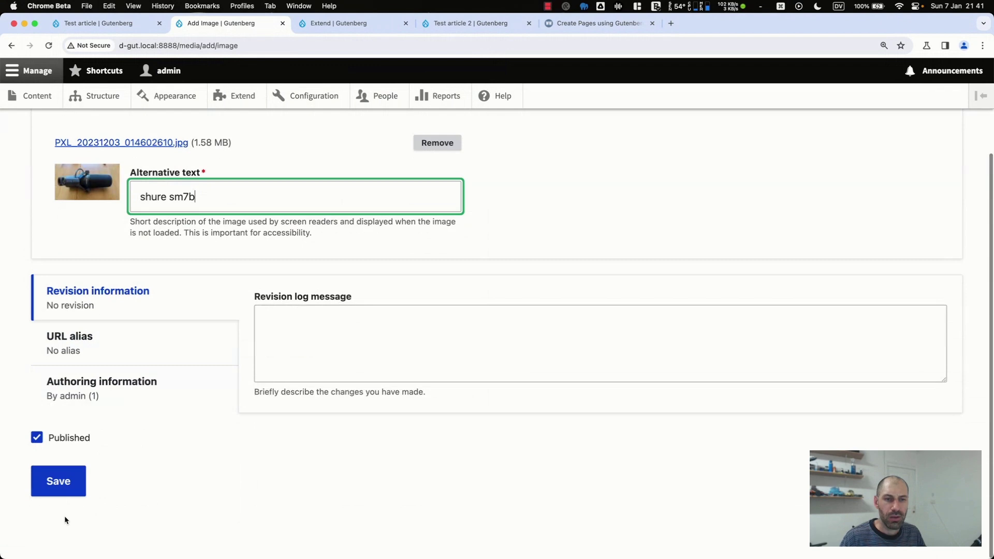
click(36, 485)
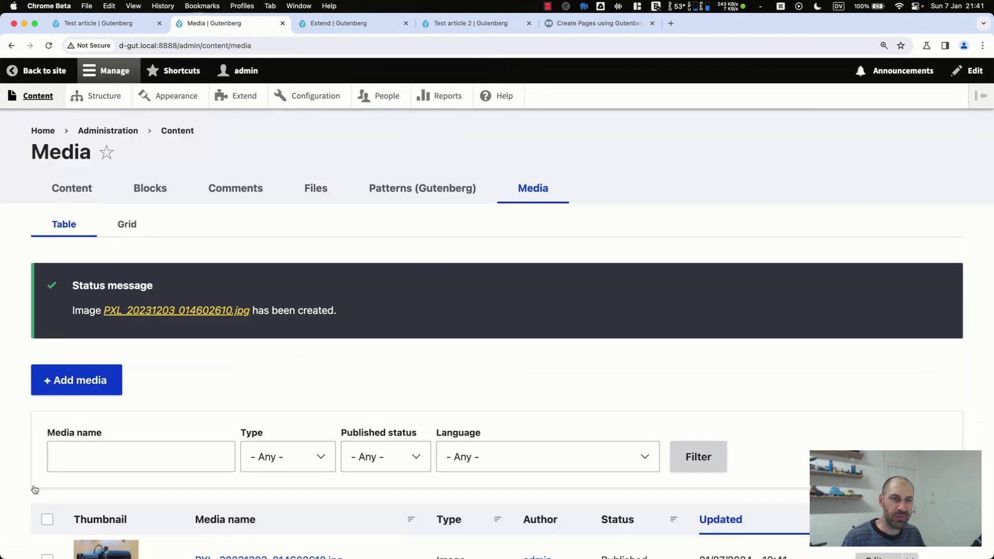
click(88, 23)
Open the Test article in the editor and reload the editor page.
scroll(262, 185, up, 1)
scroll(262, 184, up, 5)
click(288, 258)
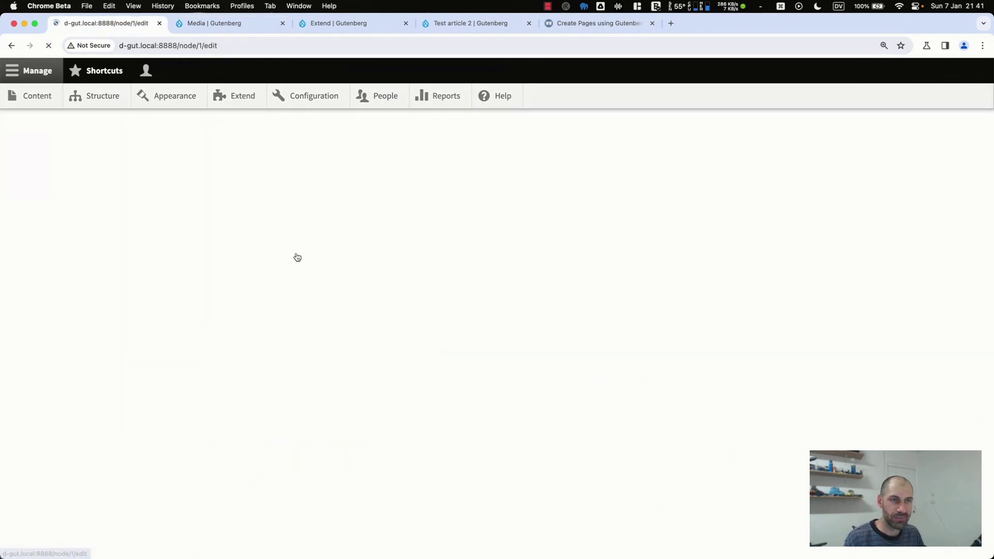
scroll(397, 165, down, 2)
click(390, 137)
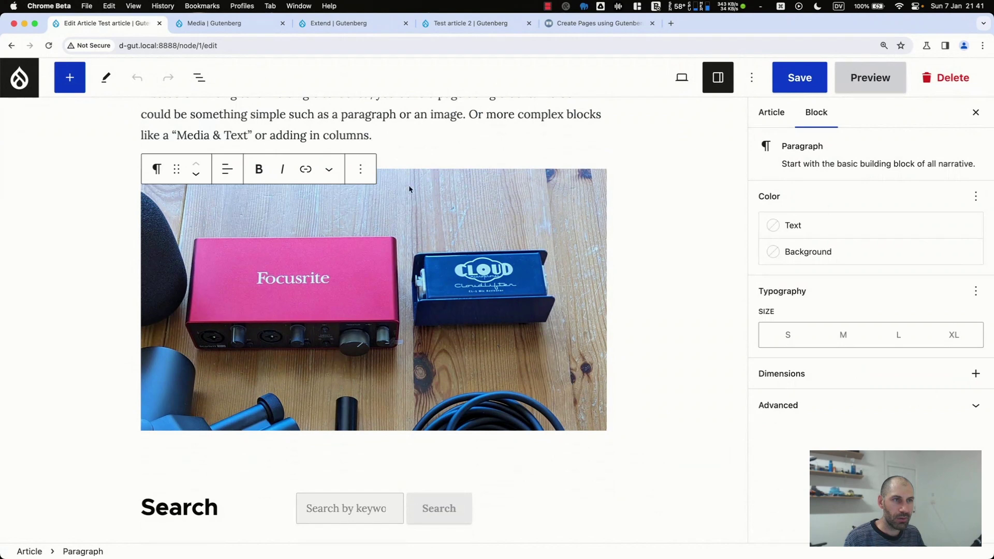
click(424, 277)
click(467, 138)
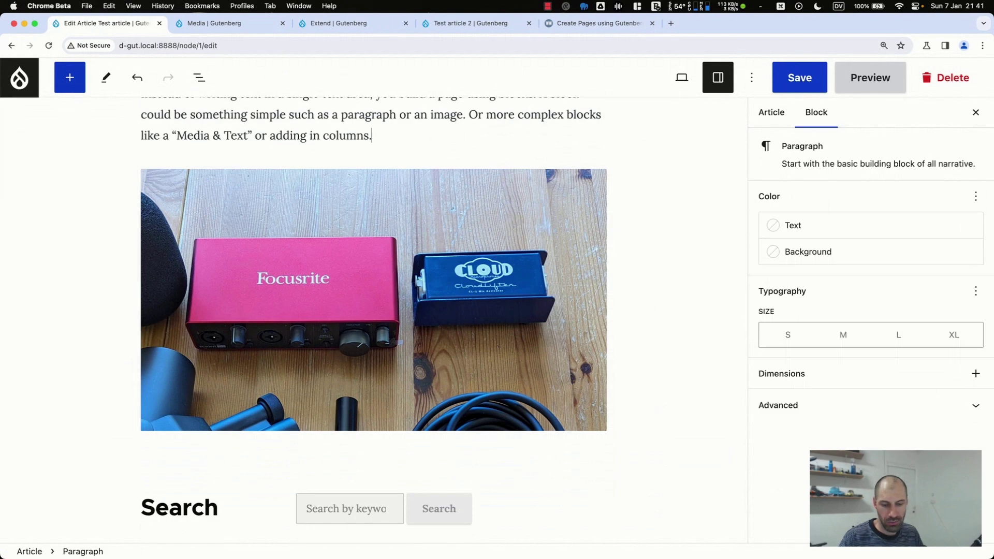
key(super+r)
click(515, 220)
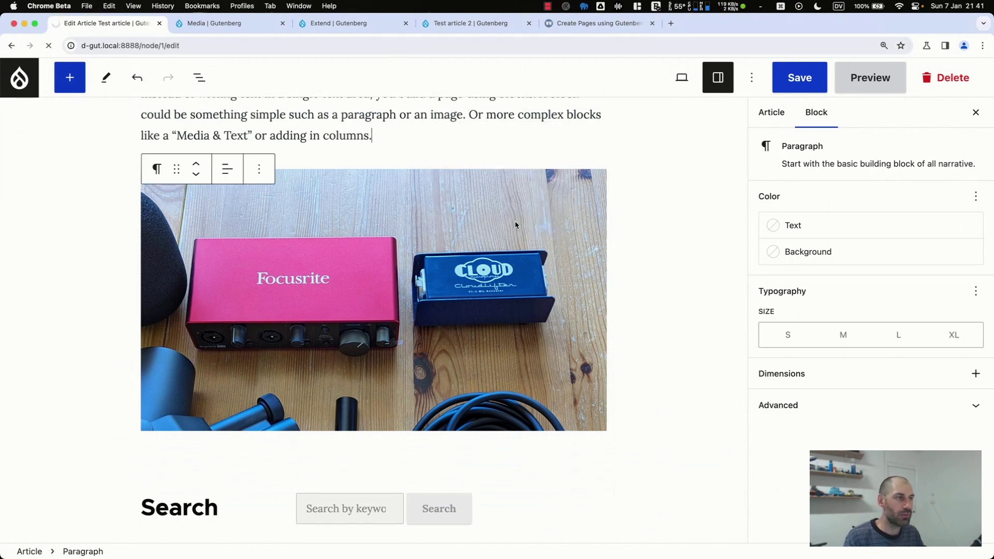
Insert a 50/50 Columns block via /col and move the audio-gear image into the left column.
key(Return)
key(Return)
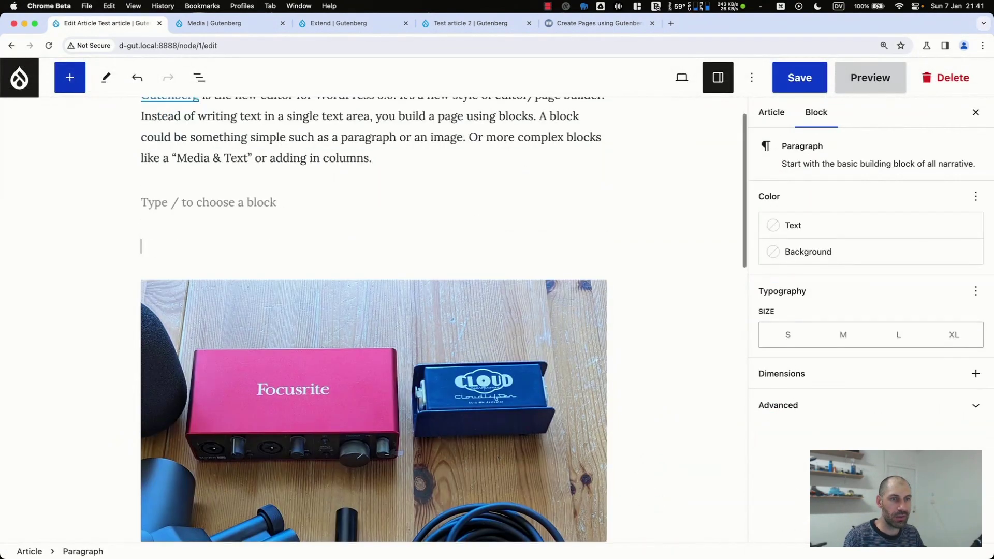
key(BackSpace)
text(/col)
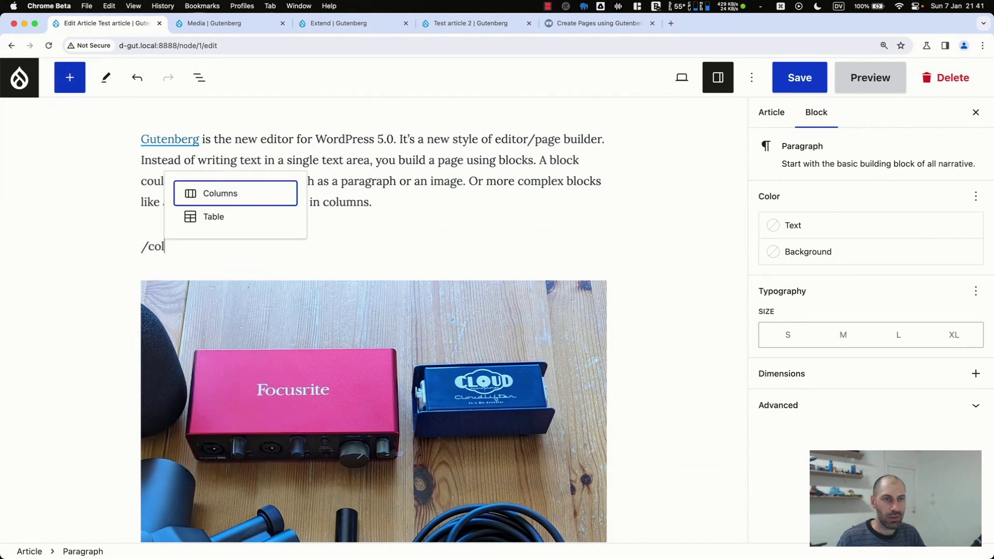
key(Return)
click(249, 337)
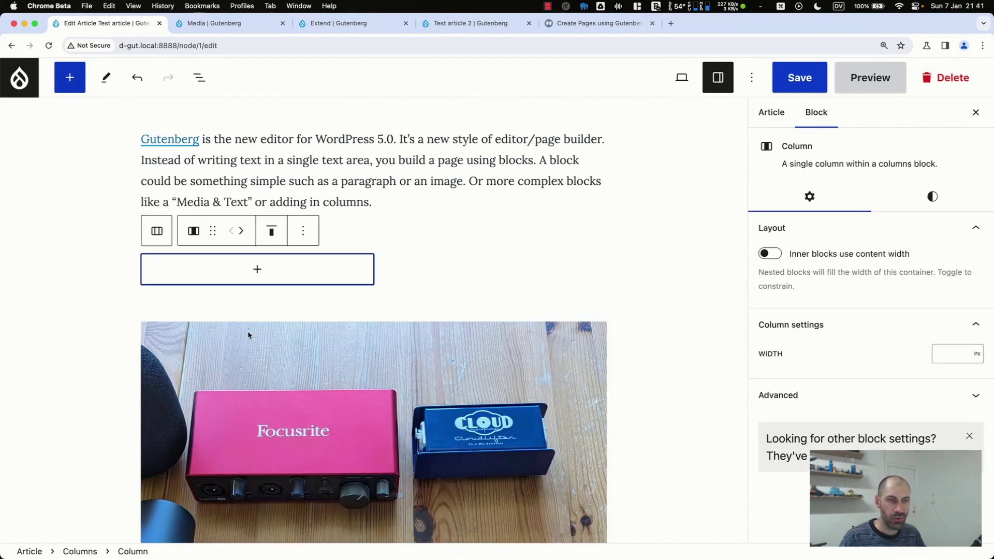
click(211, 336)
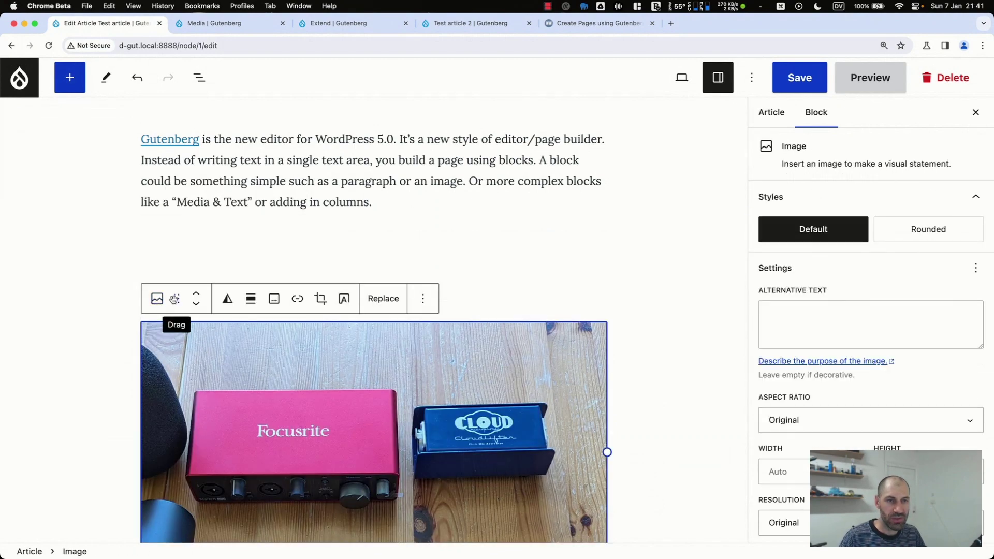
drag(174, 299, 257, 268)
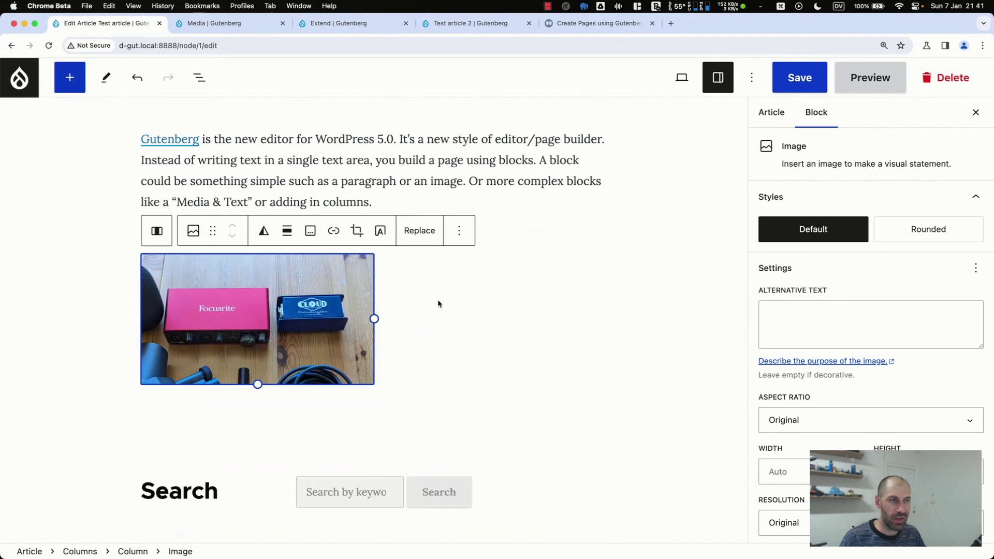
Add an Image block to the right column, choosing the media library as its source.
click(470, 284)
click(482, 275)
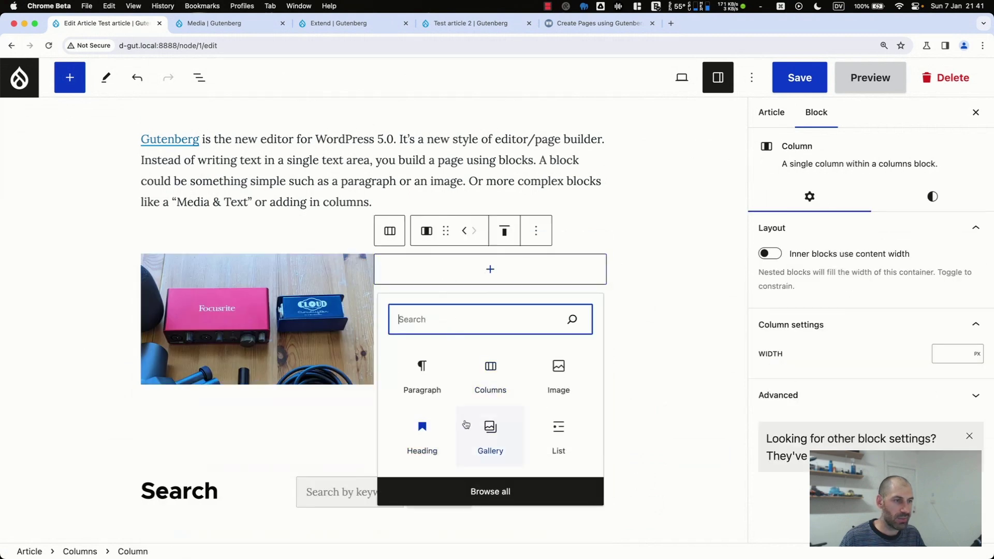
text(imag)
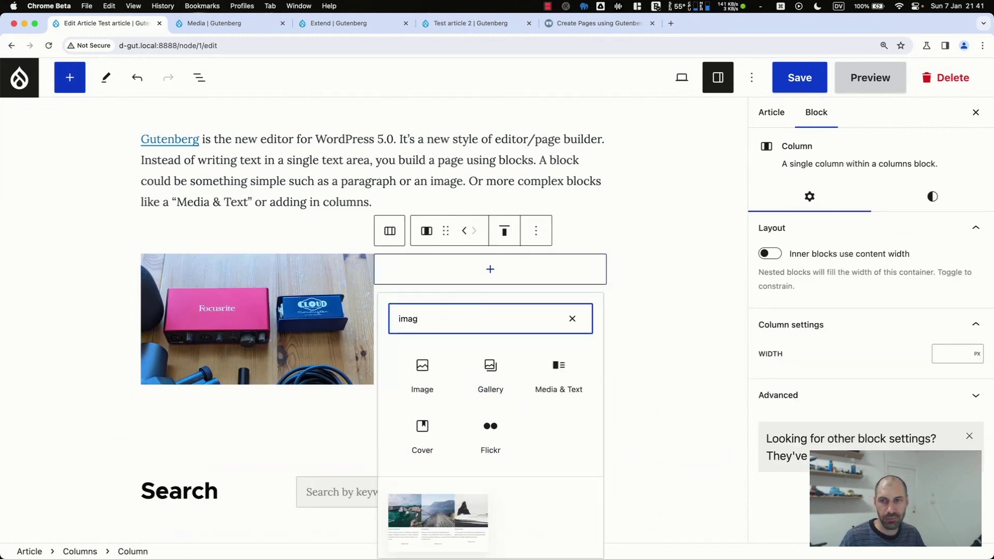
click(439, 379)
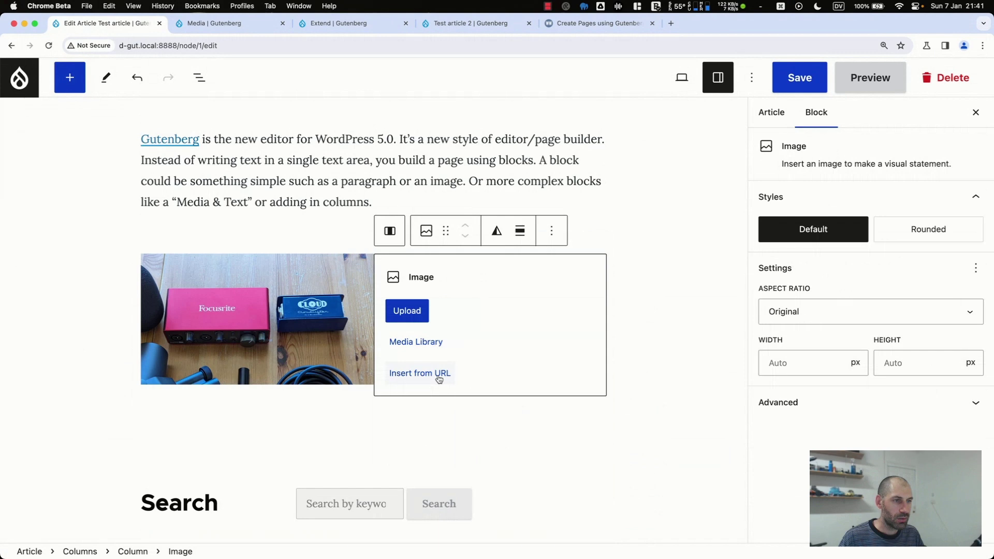
click(432, 342)
Insert the Shure SM7B microphone image from the Media Library into the right column.
scroll(291, 360, down, 3)
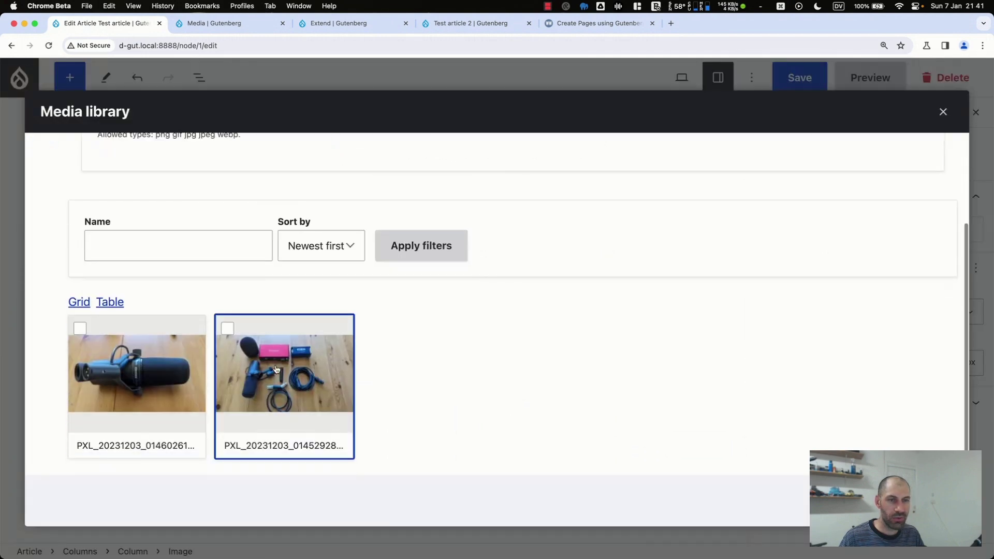
scroll(280, 316, up, 3)
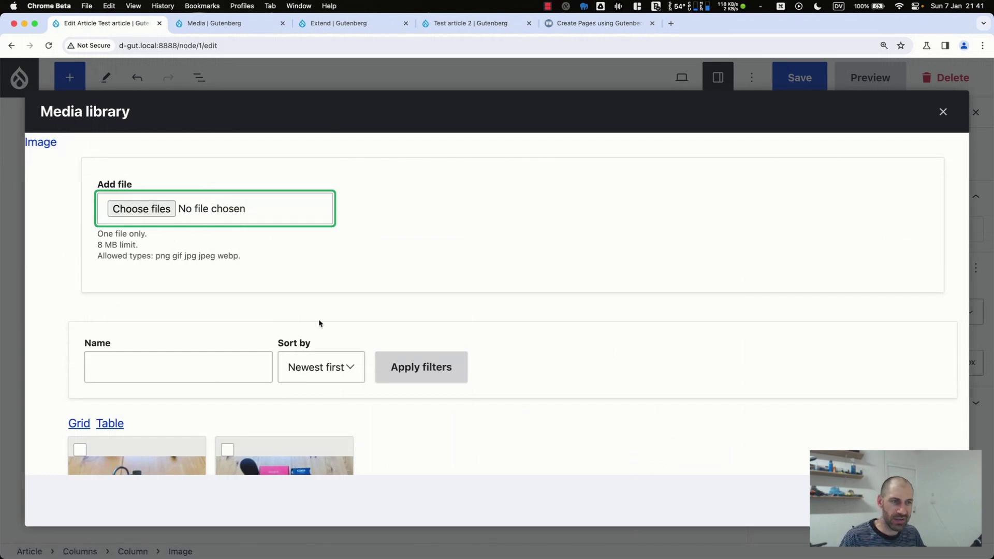
scroll(248, 301, down, 3)
click(134, 367)
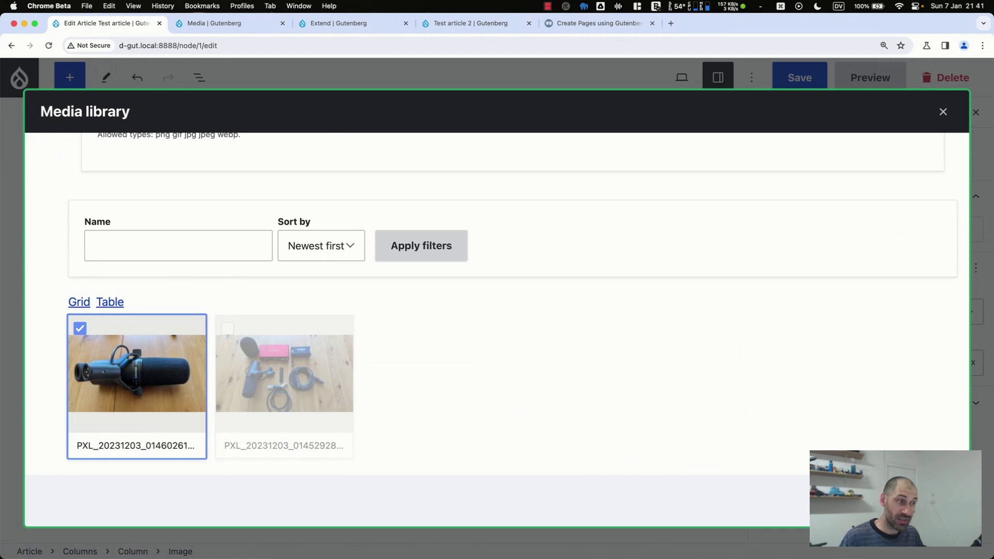
click(922, 500)
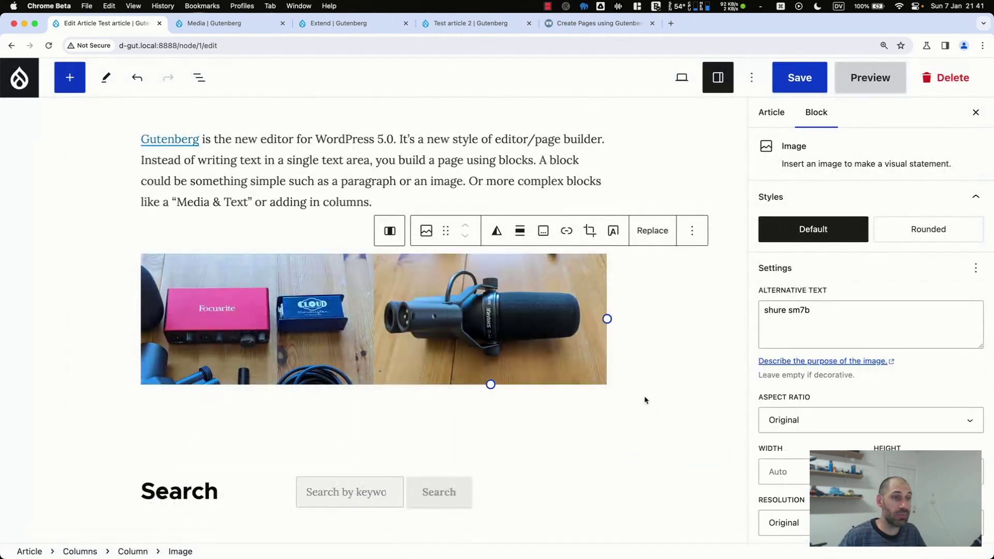
Center-align the microphone image and save the article with Cmd+S.
click(520, 231)
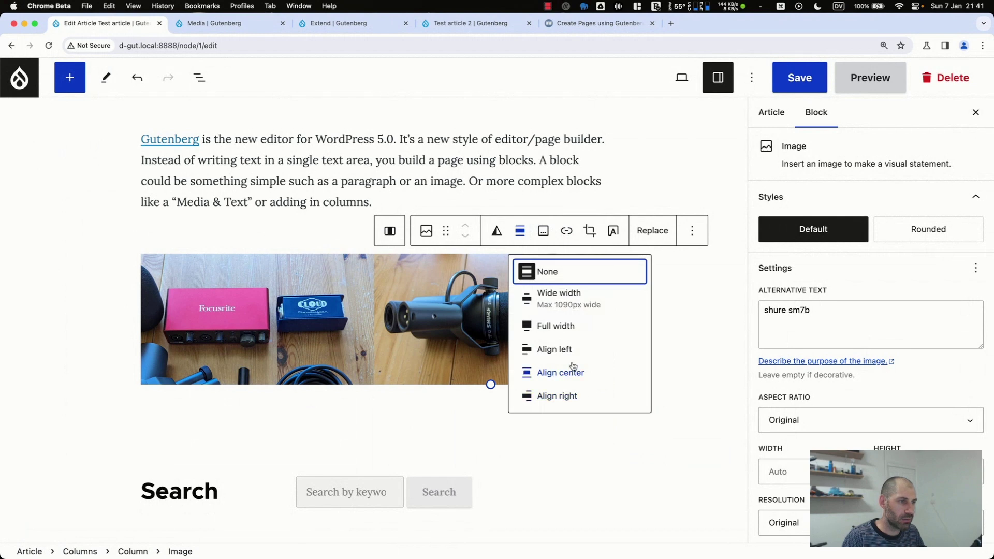
click(569, 350)
click(571, 317)
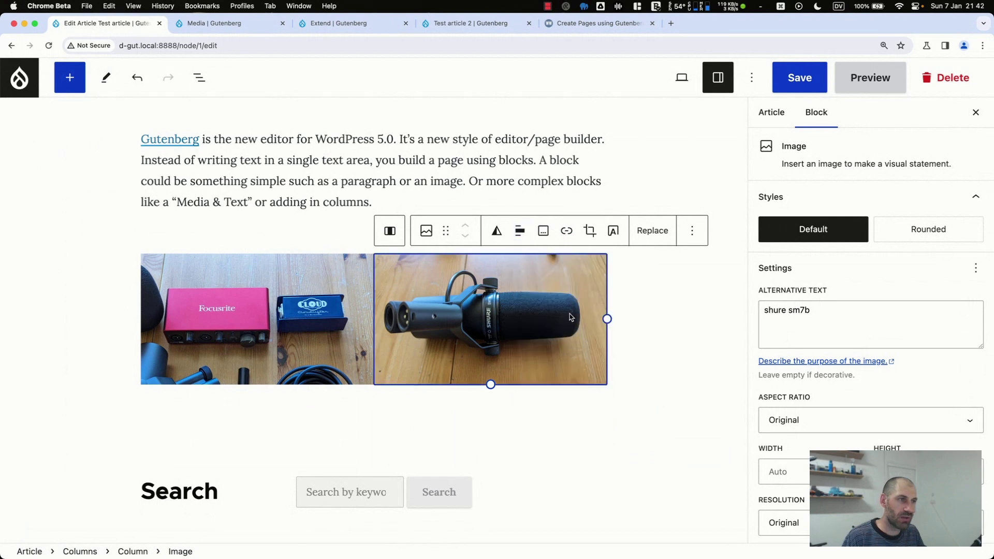
click(524, 235)
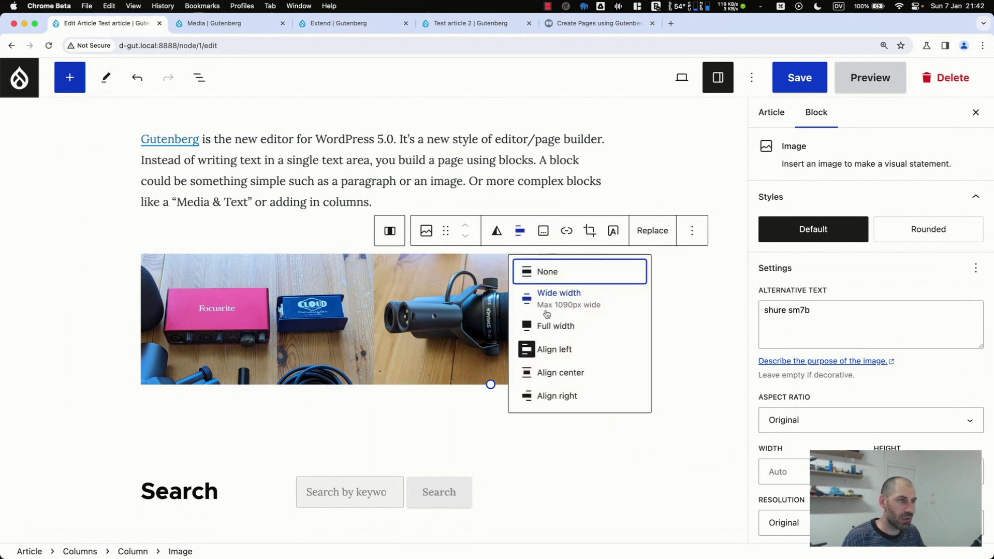
click(574, 372)
key(super+s)
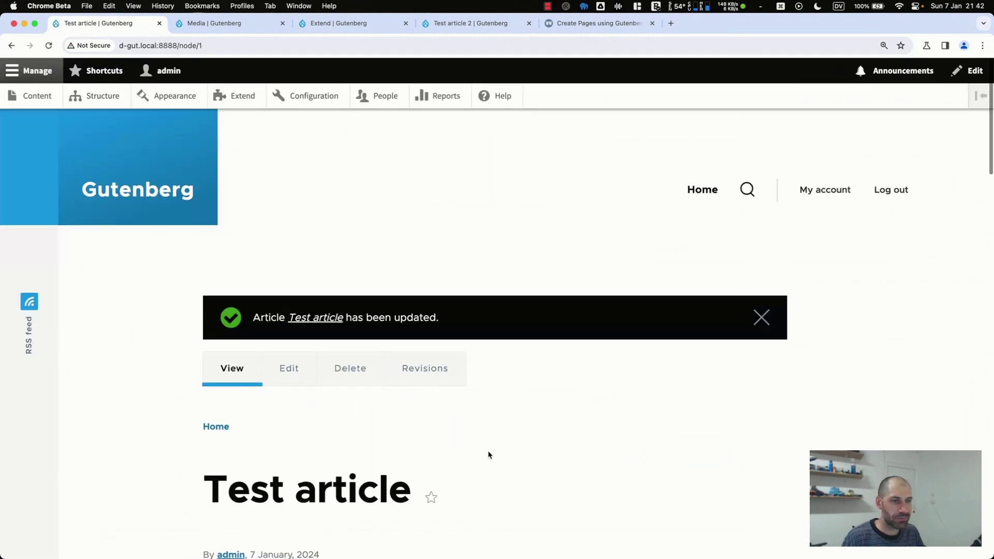
scroll(487, 448, down, 10)
scroll(487, 449, up, 5)
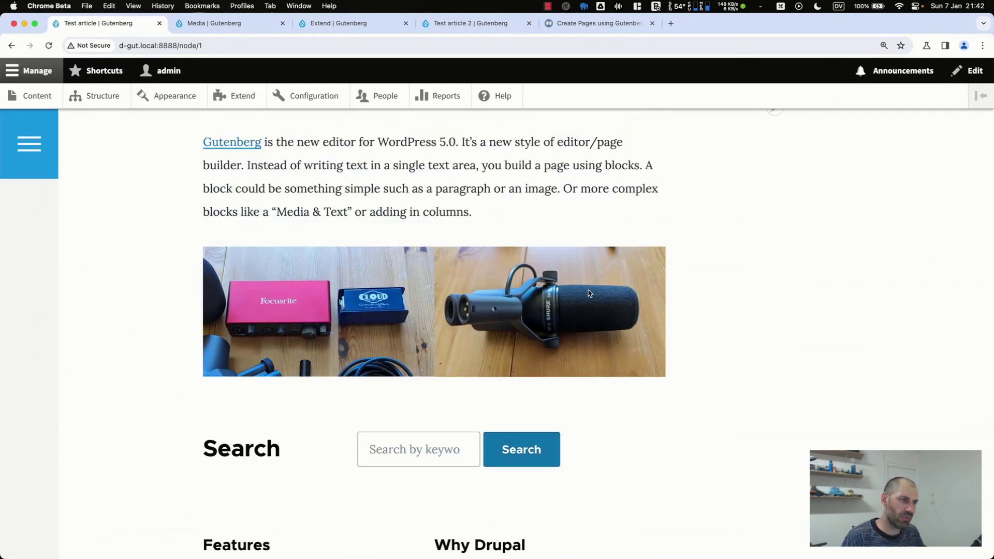